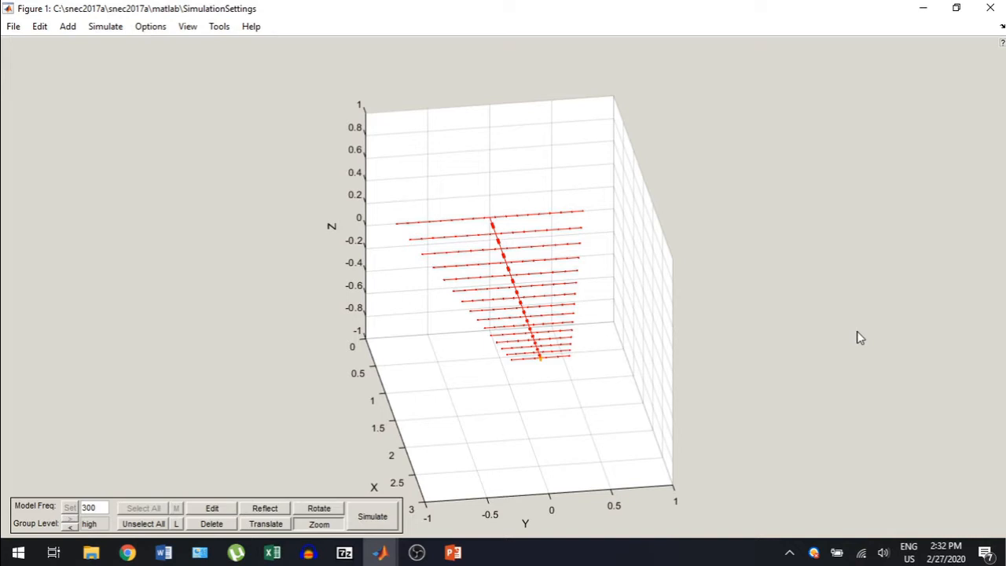
Review the simulation settings for frequency, kernel, interaction range, UTD interaction, near field and radiation patterns, leaving them as they are.
left_click(40, 27)
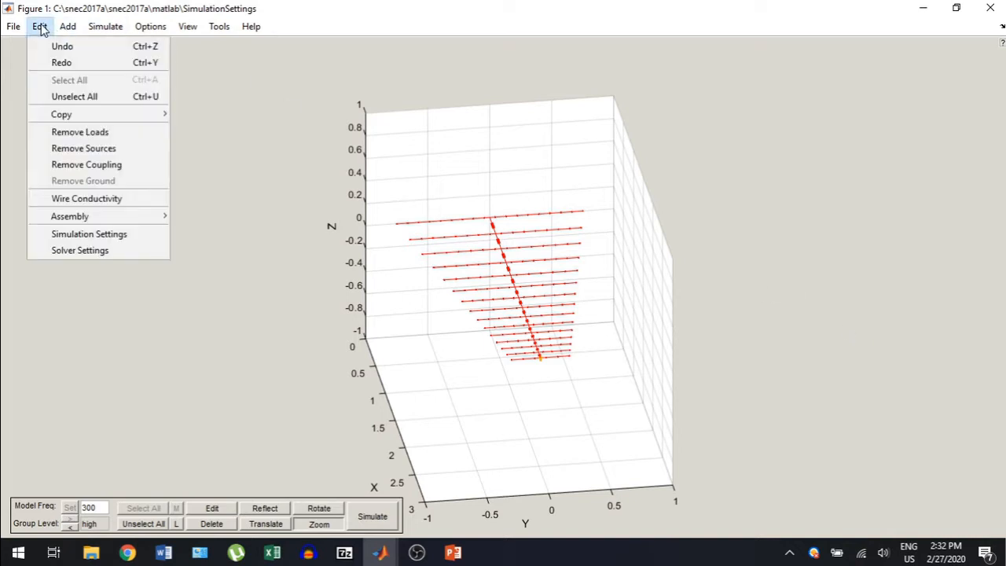
left_click(92, 237)
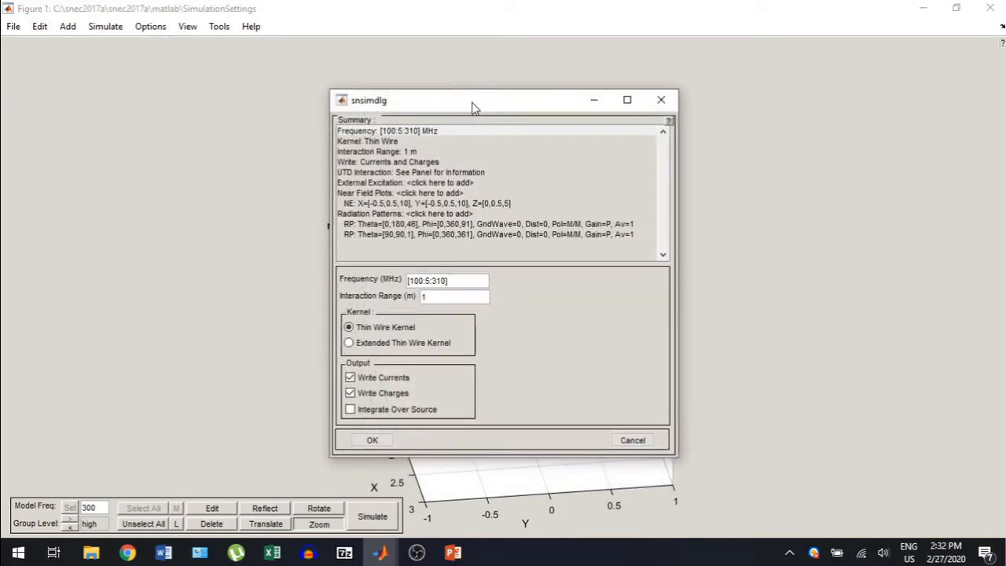
left_click_drag(474, 104, 772, 97)
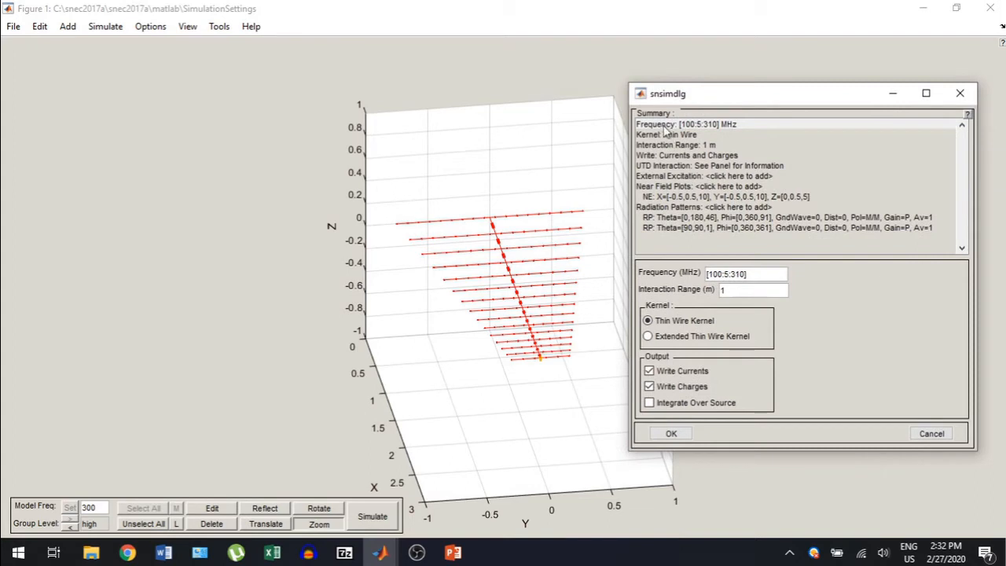
left_click(652, 219)
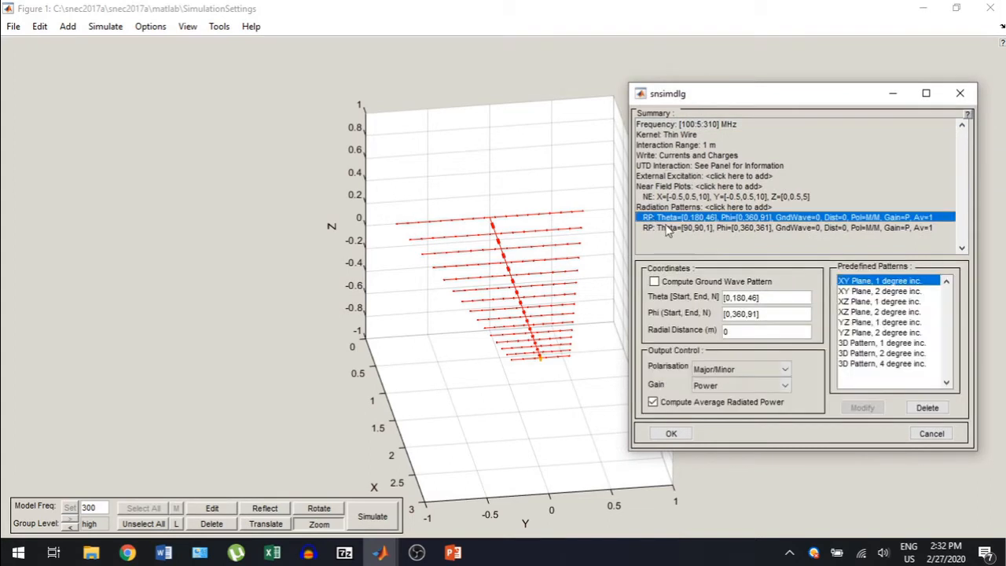
left_click(666, 228)
left_click(663, 199)
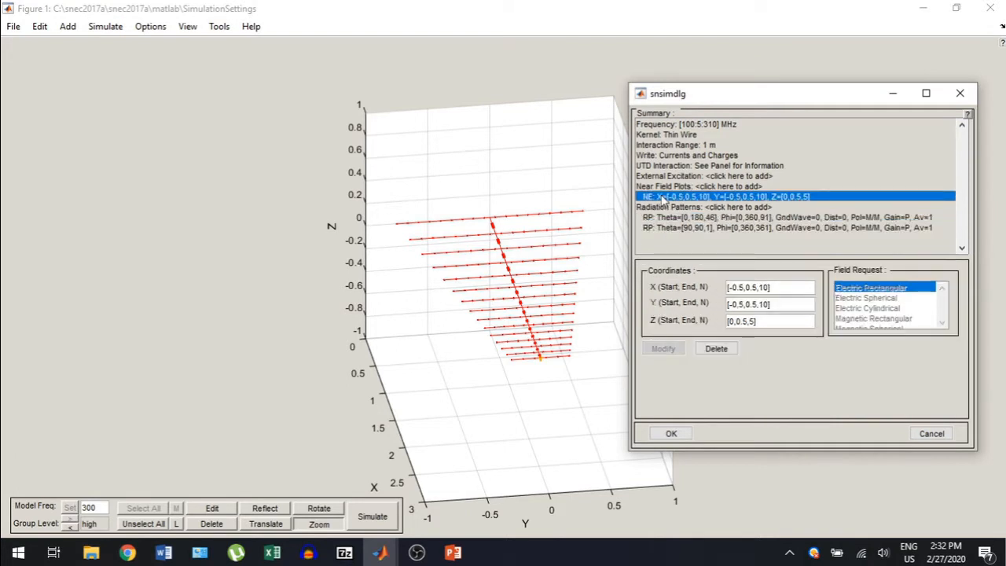
left_click(657, 167)
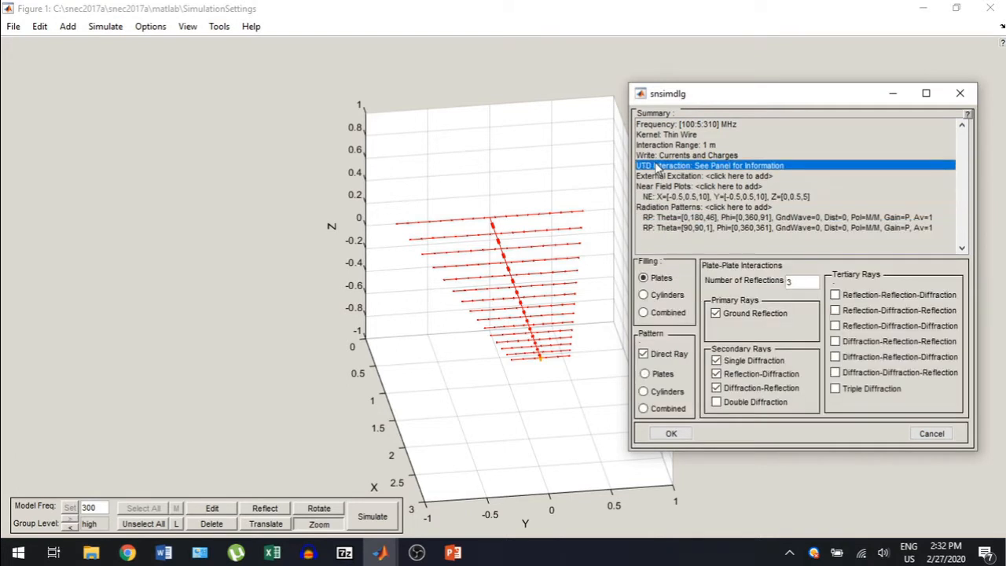
left_click(655, 149)
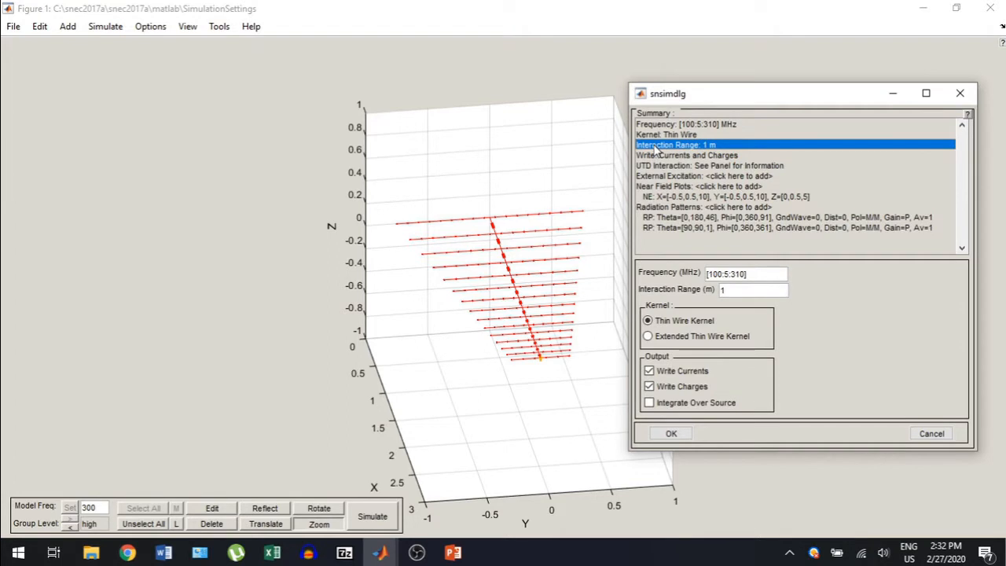
left_click(661, 167)
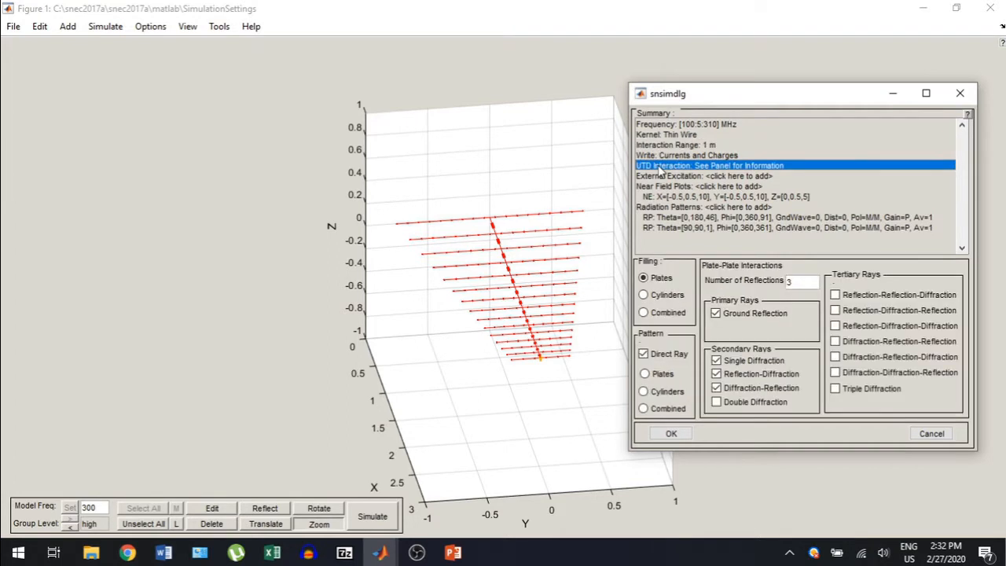
left_click(660, 125)
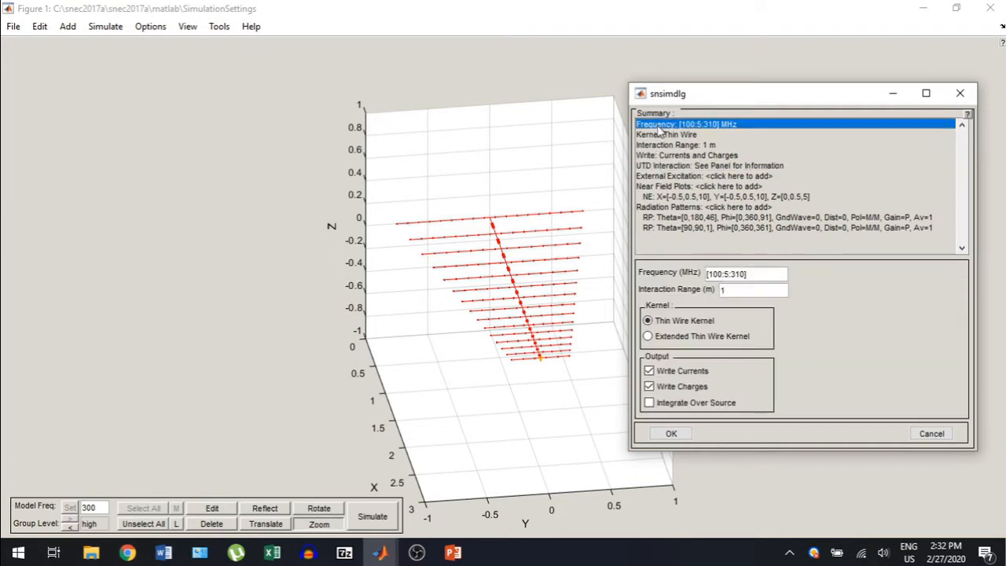
left_click(662, 135)
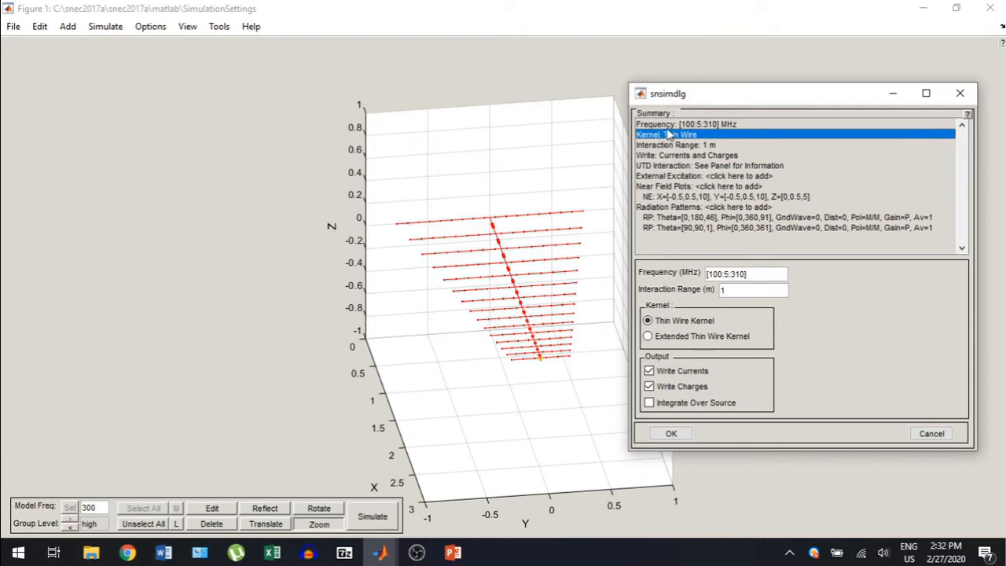
left_click(973, 95)
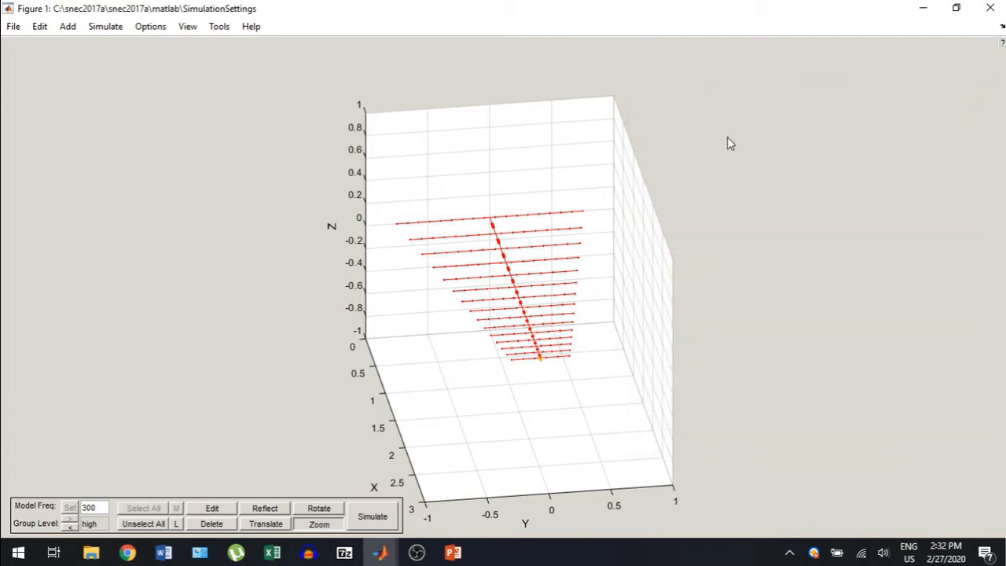
Save the model, run the simulation and bring up the parameter-versus-frequency results.
left_click(382, 516)
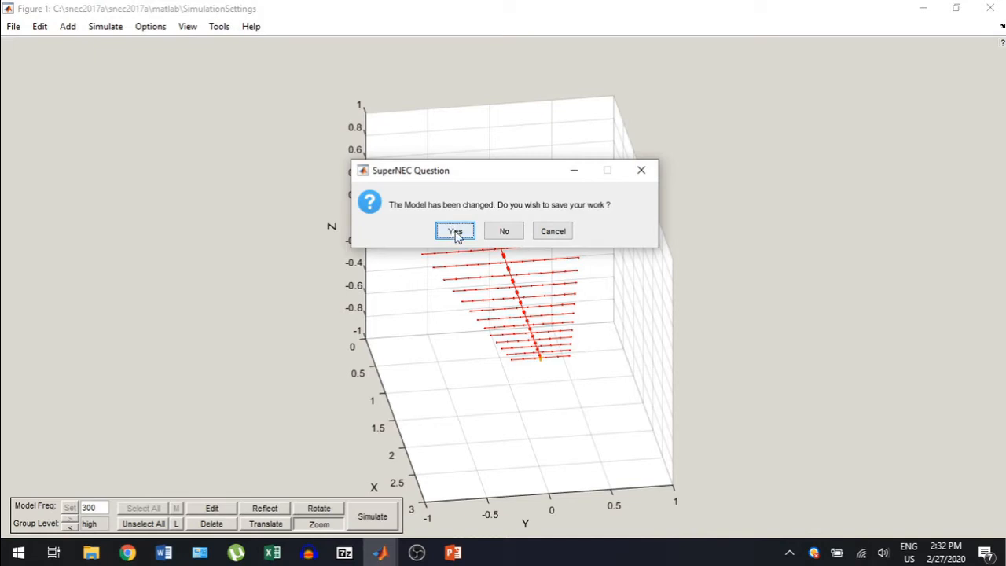
left_click(455, 232)
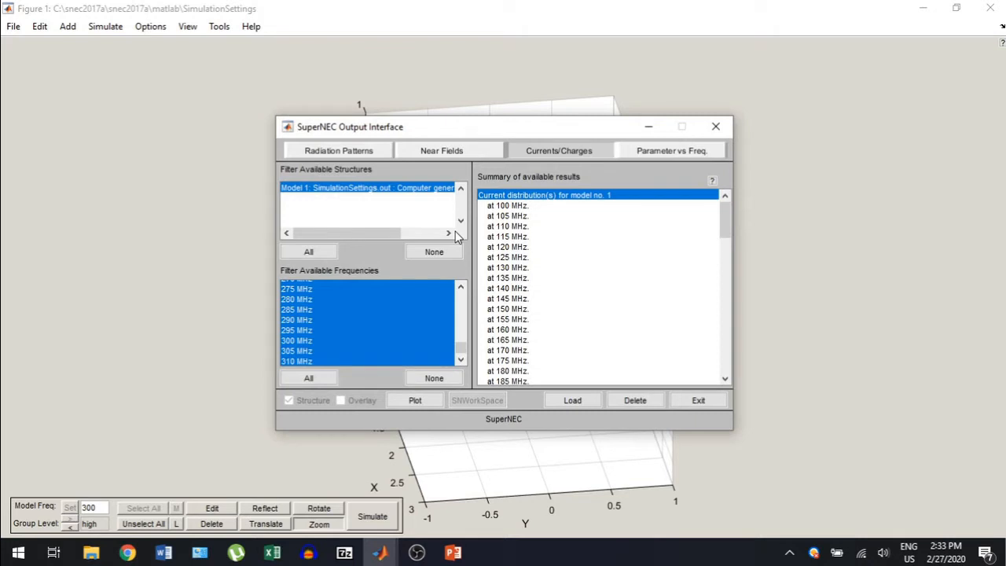
left_click(366, 155)
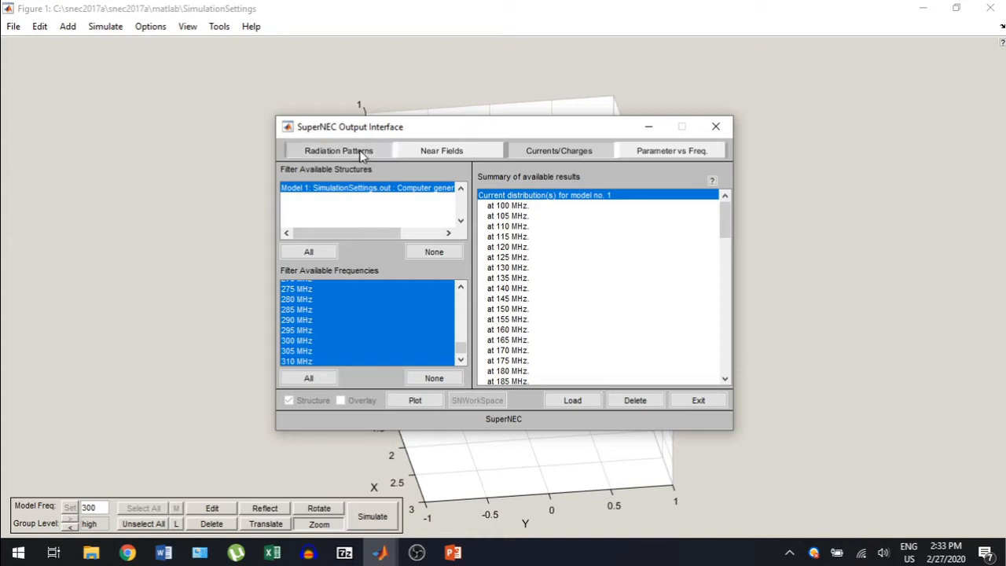
left_click(582, 151)
left_click(670, 155)
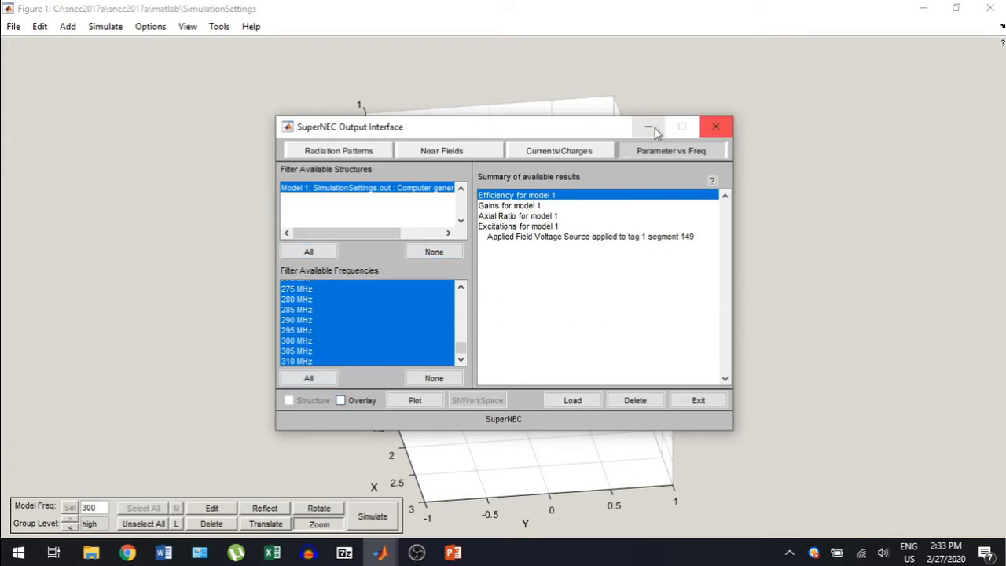
left_click(568, 152)
left_click(680, 154)
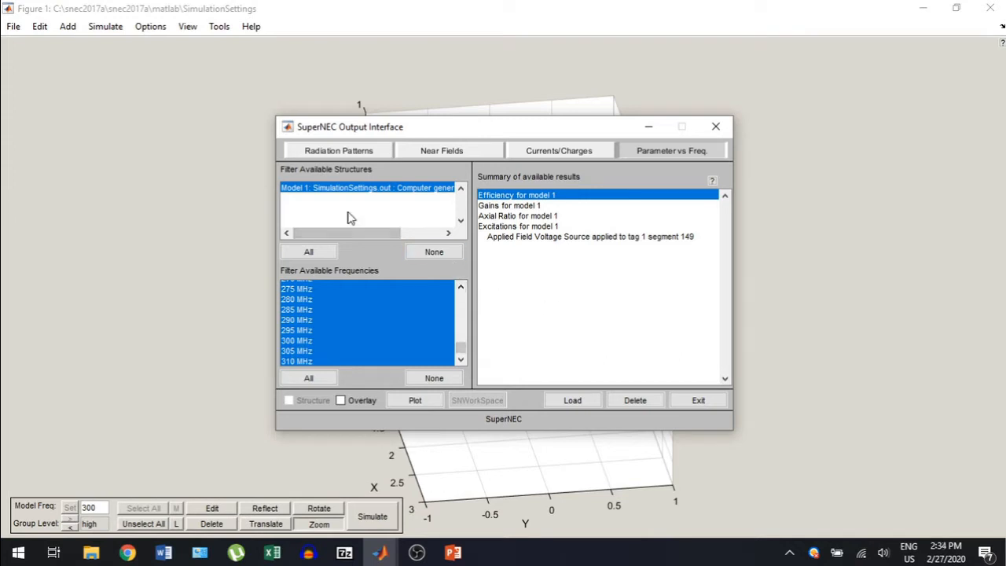
Plot the gains for model 1 across all available frequencies.
left_click(296, 341)
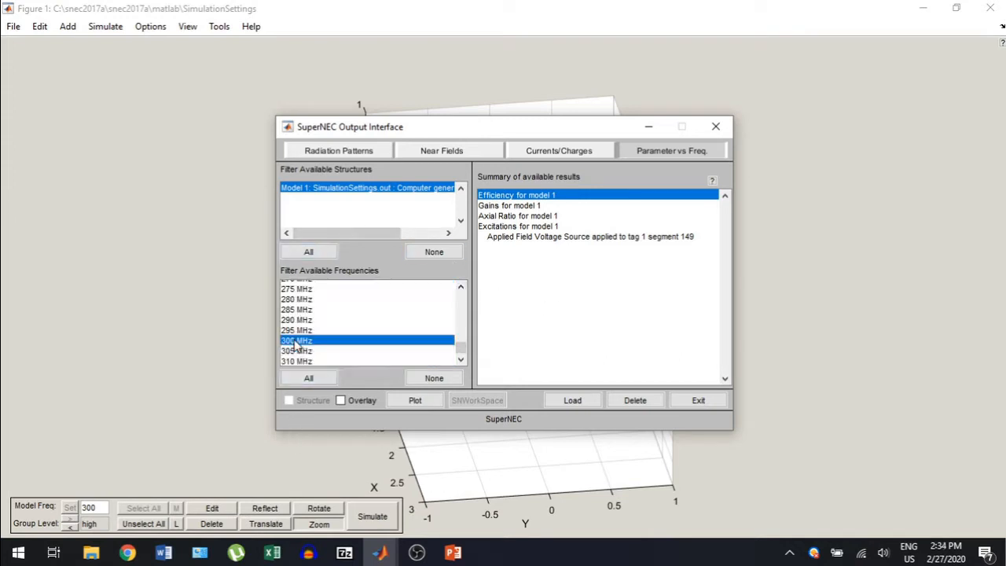
left_click(319, 378)
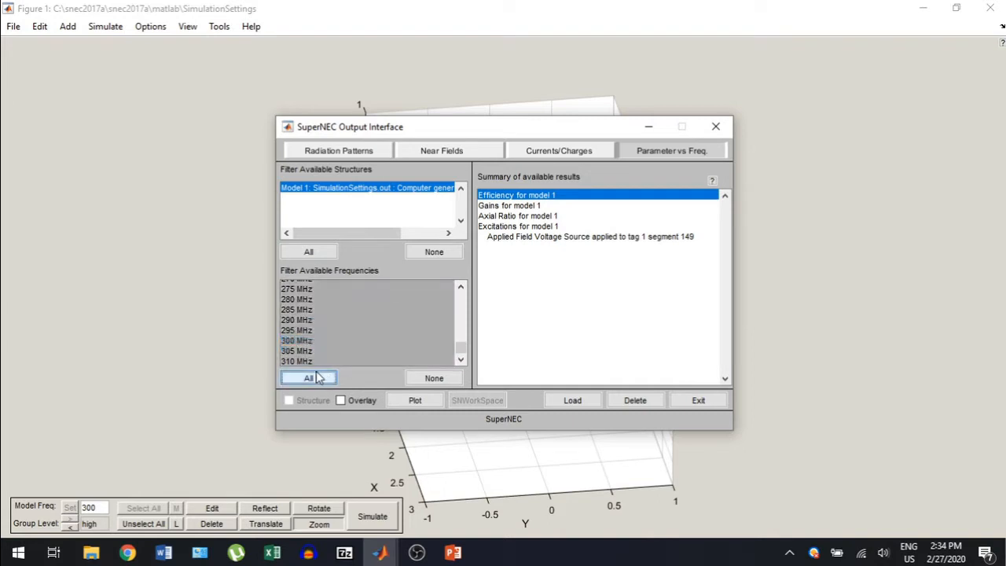
left_click(659, 351)
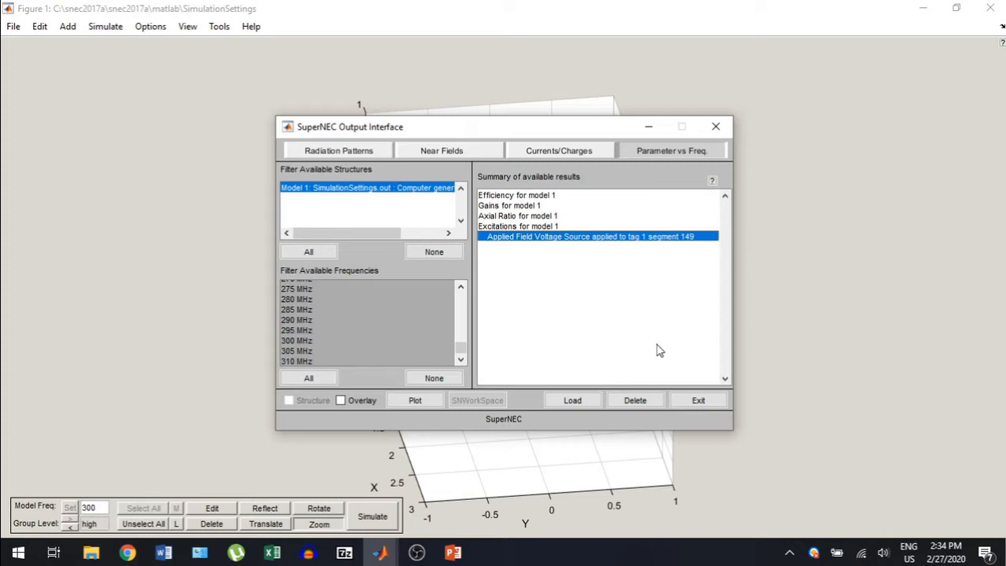
left_click(517, 197)
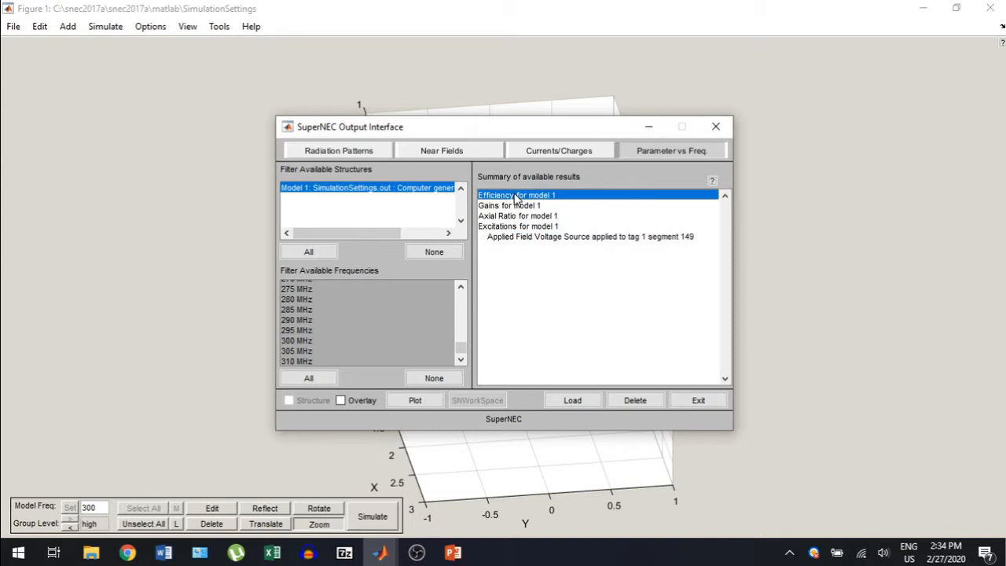
left_click(517, 216)
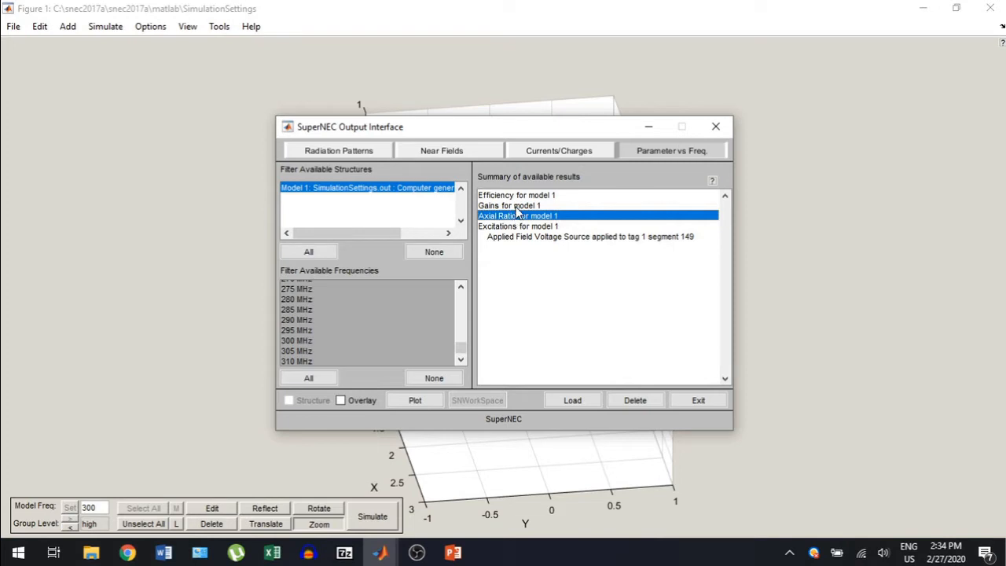
left_click(517, 208)
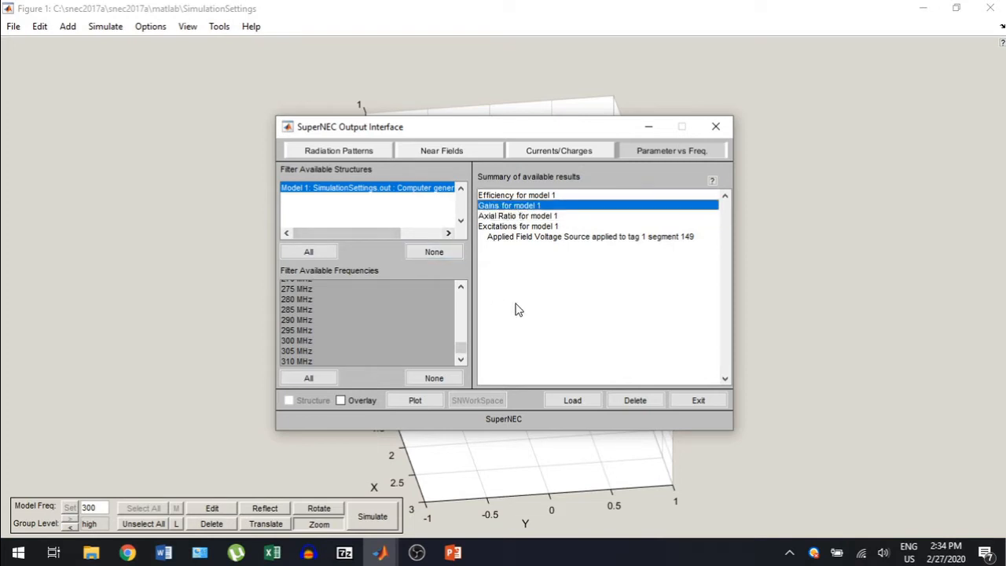
left_click(396, 405)
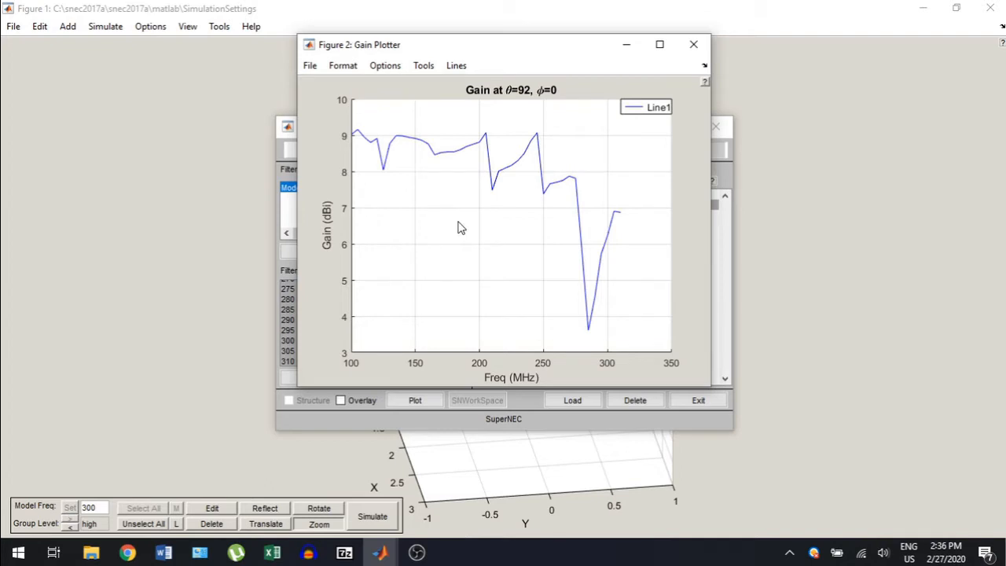
left_click(385, 68)
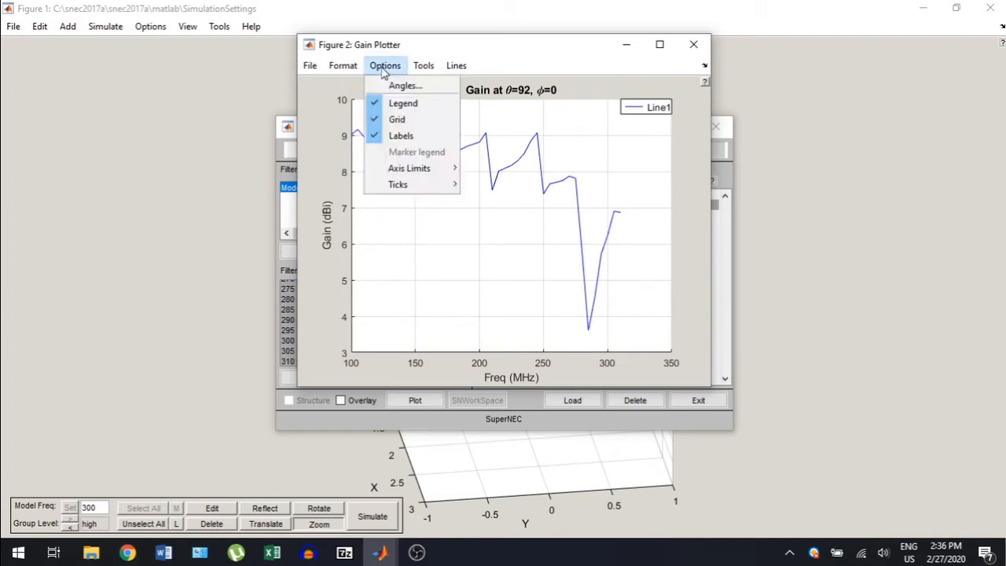
mouse_move(404, 170)
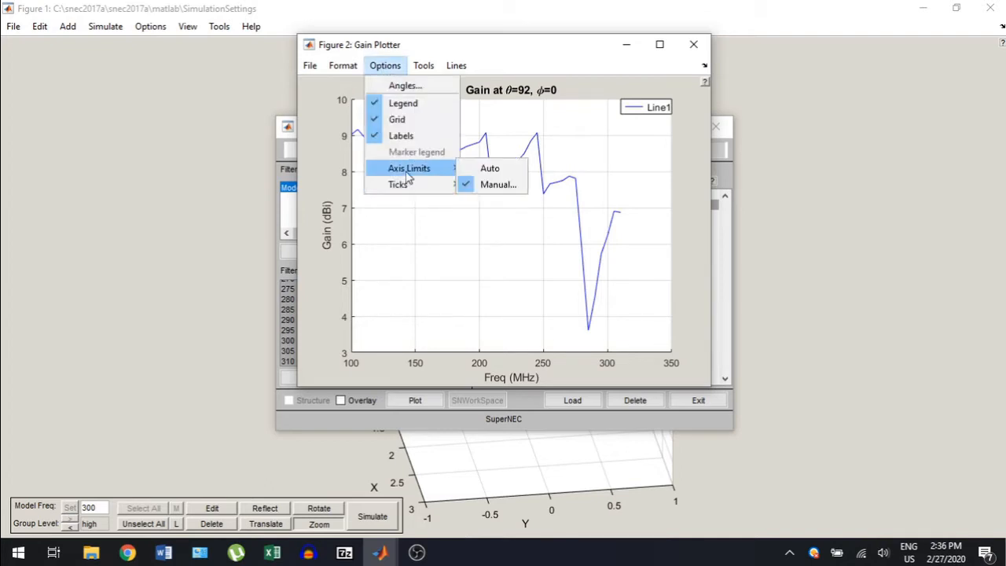
left_click(511, 192)
left_click(481, 186)
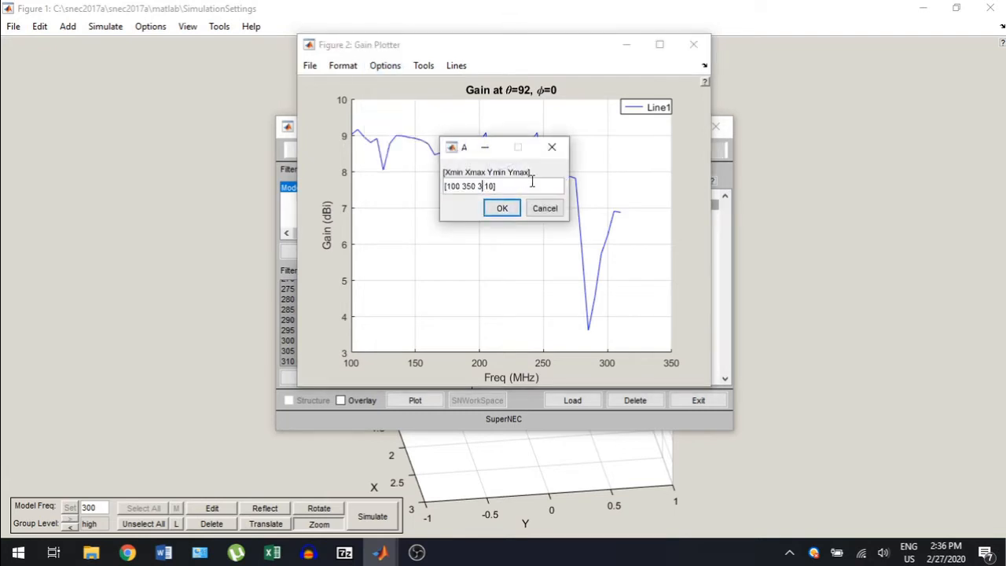
key("BackSpace")
type("-10")
left_click(503, 208)
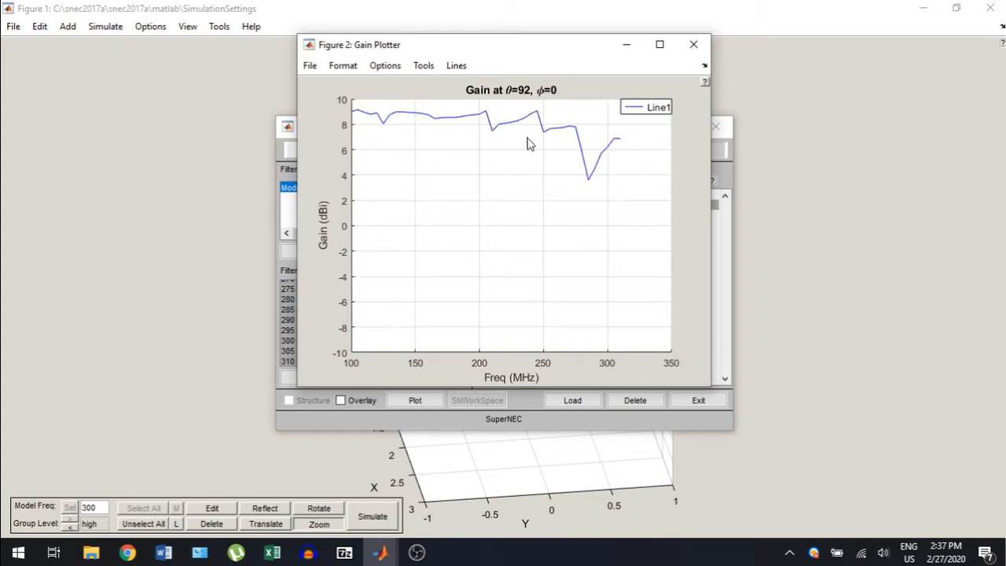
left_click(343, 68)
mouse_move(385, 64)
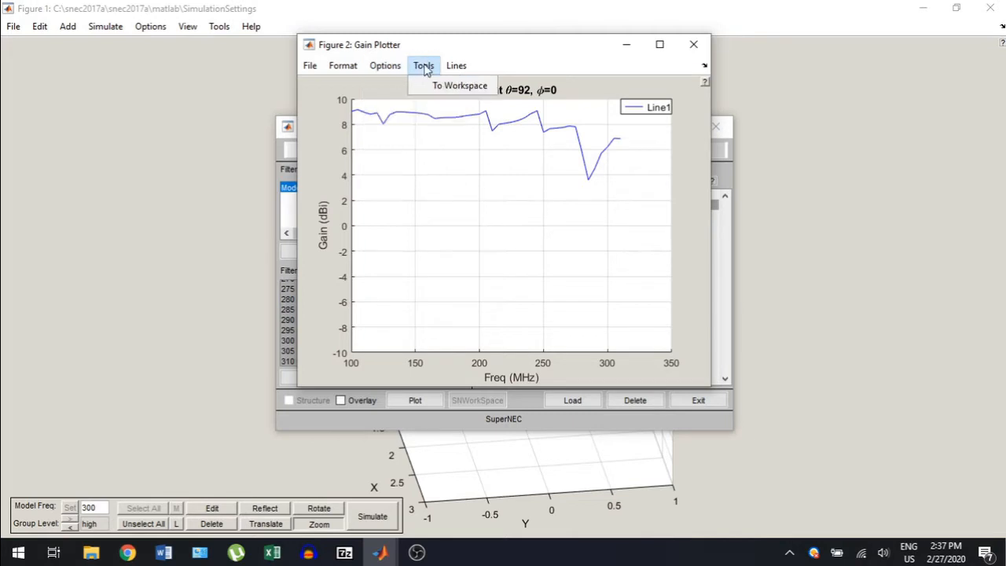
mouse_move(464, 67)
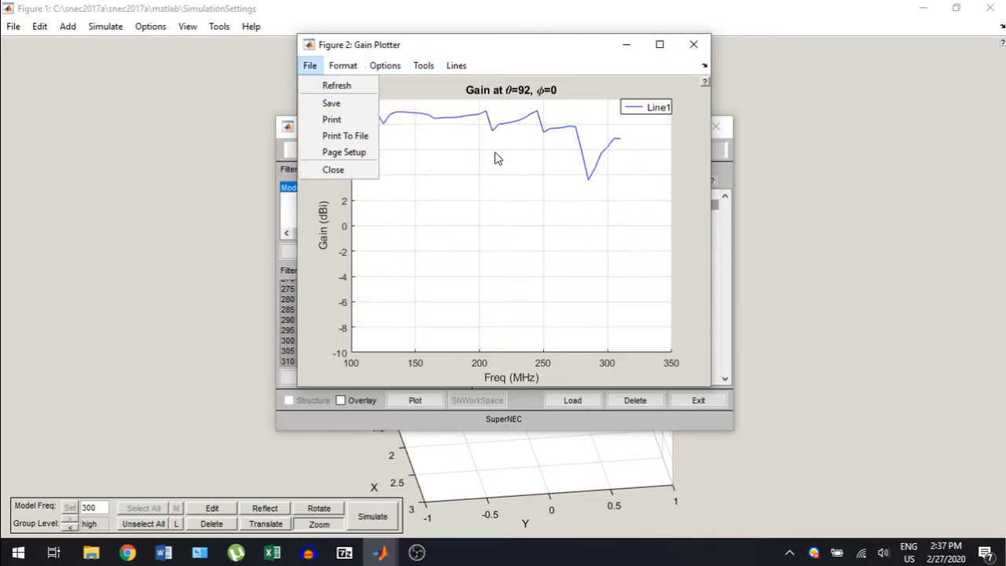
left_click(646, 115)
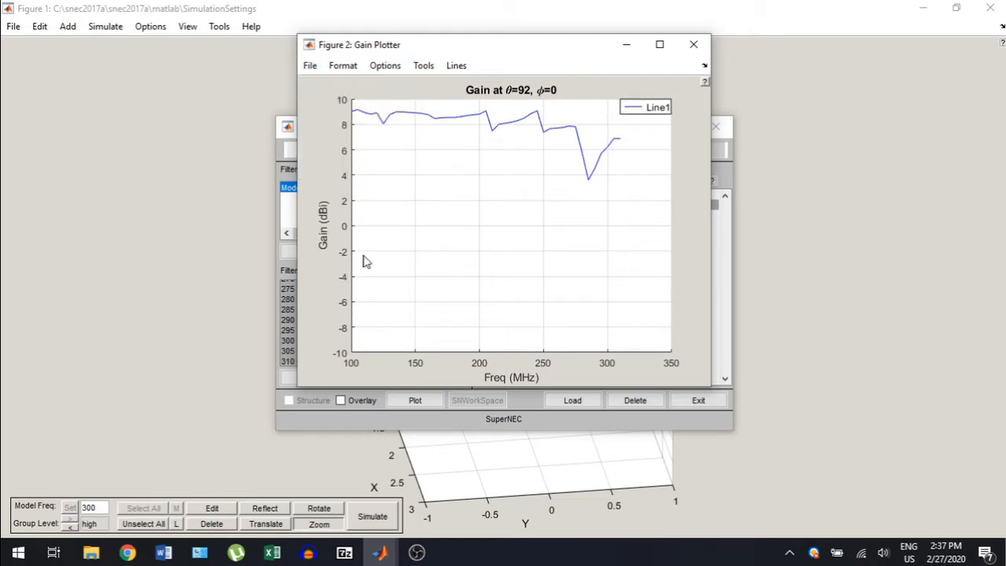
Close the gain plot and plot the excitations for model 1.
left_click(704, 45)
left_click(566, 225)
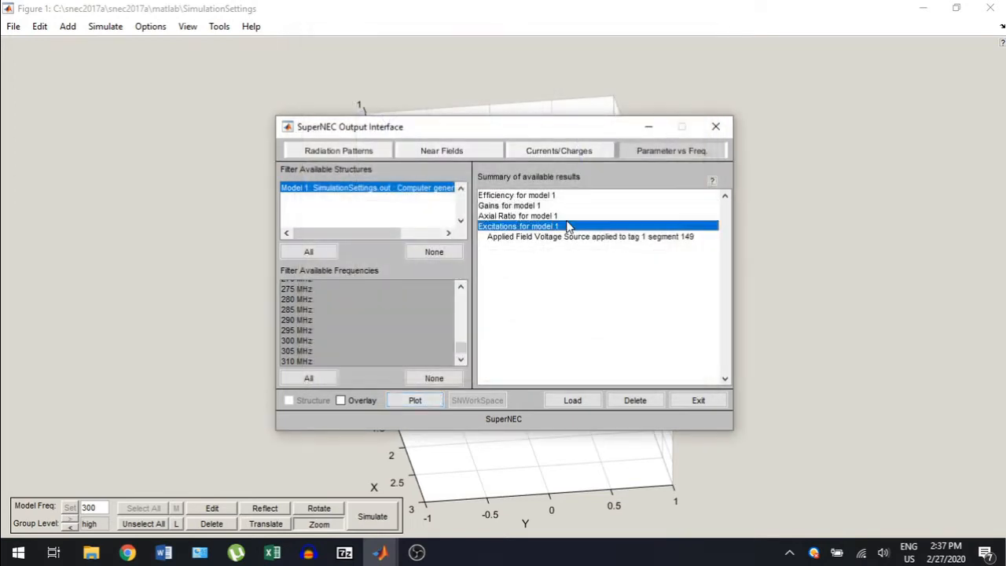
left_click(419, 405)
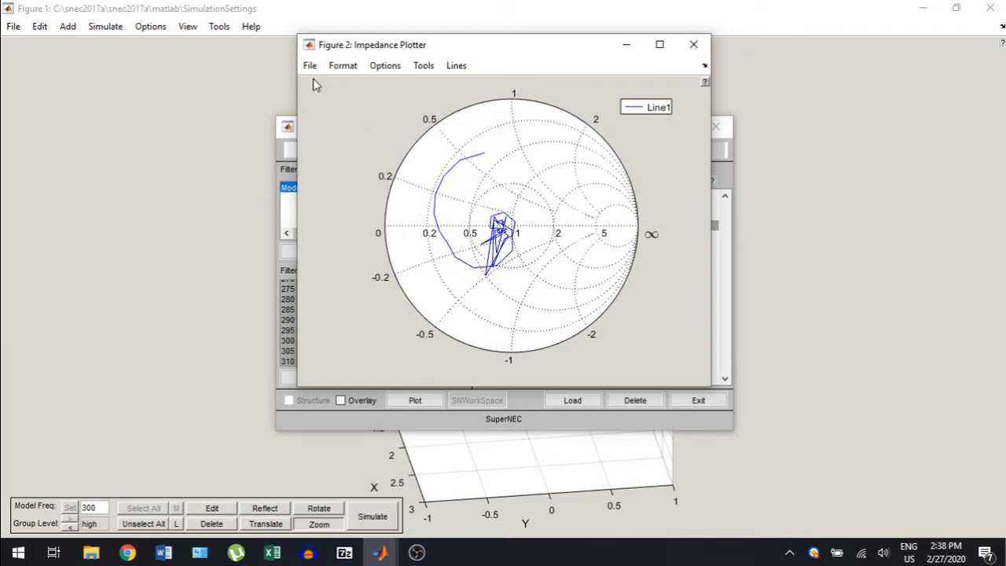
Display the excitation's Smith chart as admittance.
left_click(342, 69)
mouse_move(359, 86)
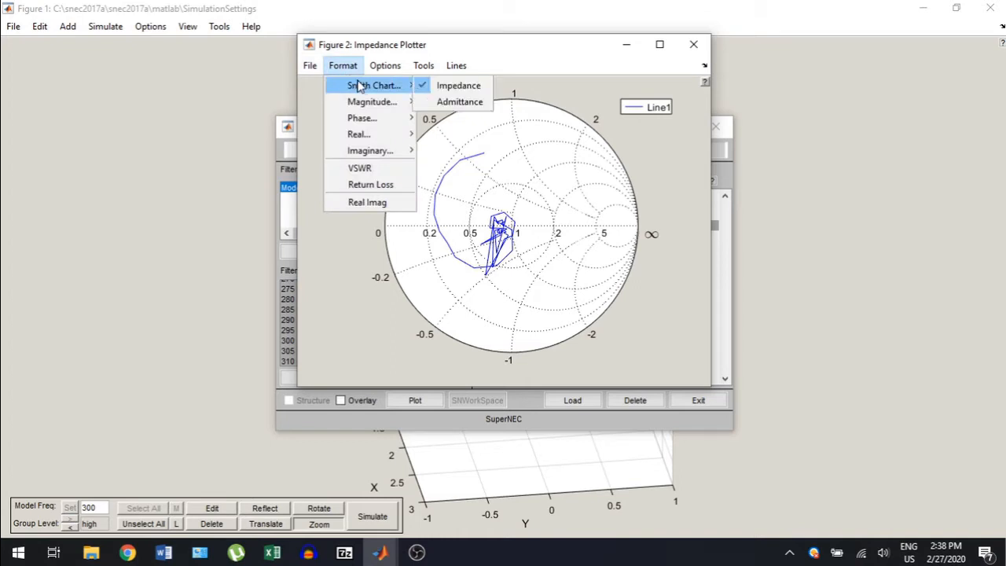
left_click(472, 104)
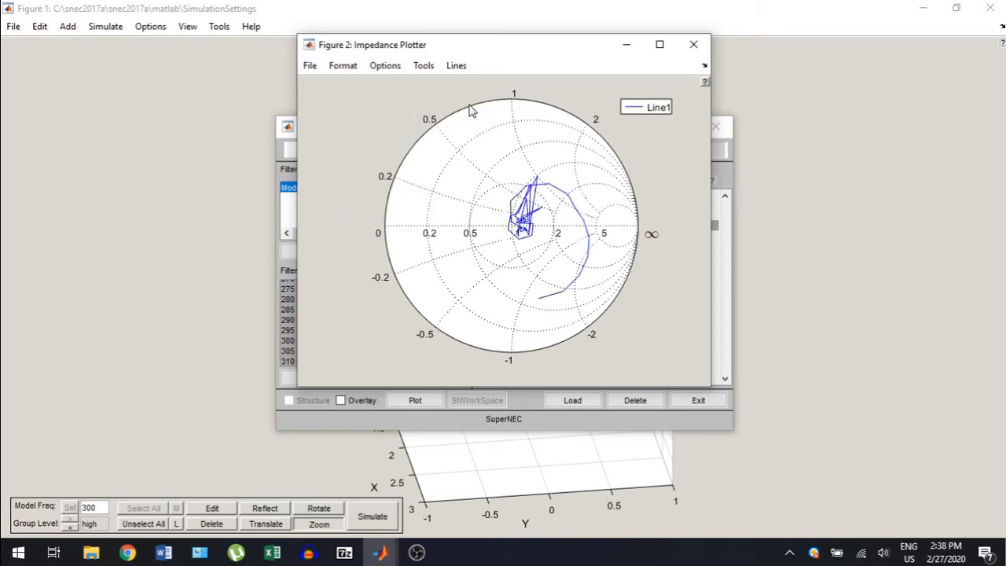
Display the excitation's impedance magnitude against frequency.
left_click(341, 69)
mouse_move(374, 105)
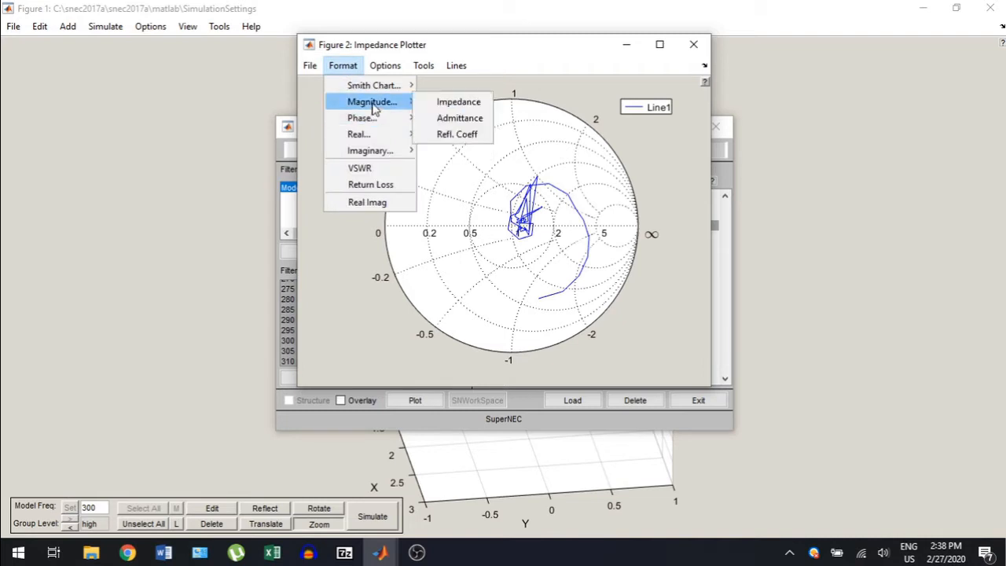
left_click(456, 103)
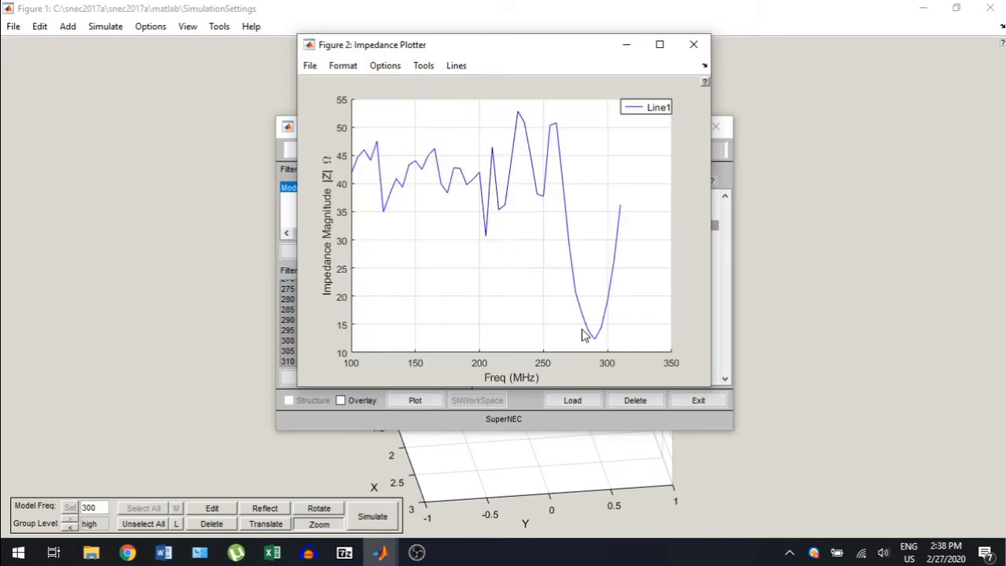
Change the excitation plot's format to VSWR against frequency.
left_click(344, 67)
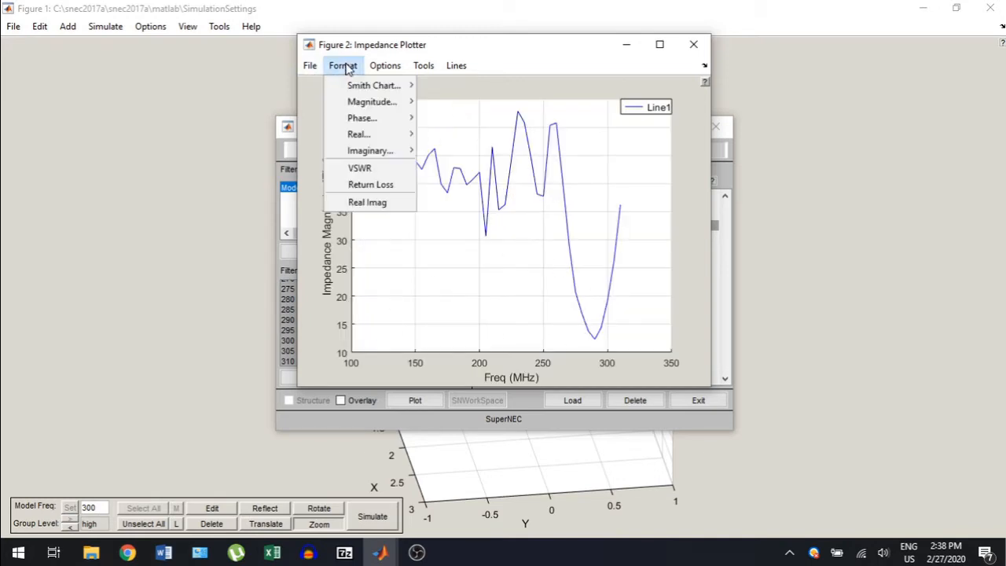
mouse_move(362, 119)
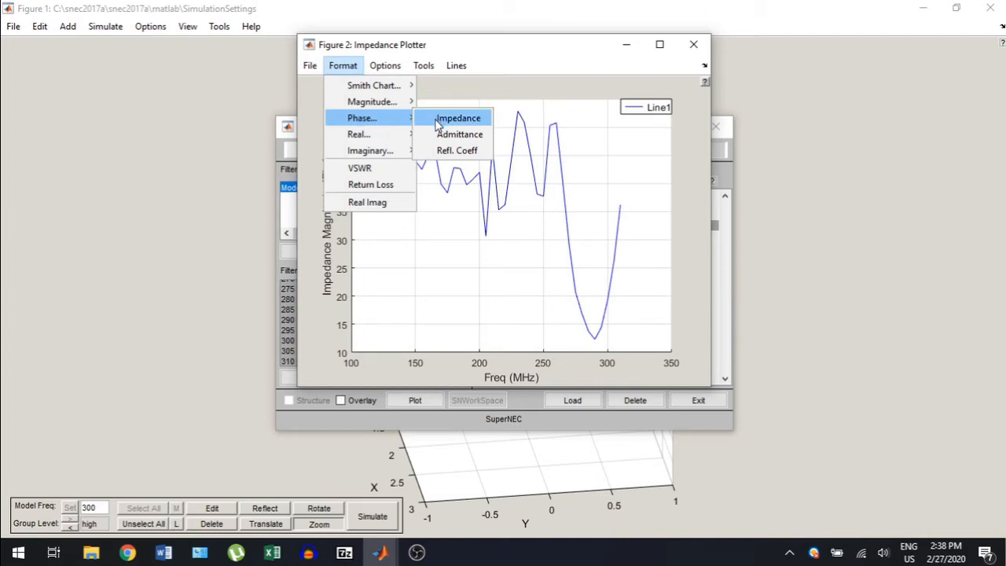
mouse_move(377, 140)
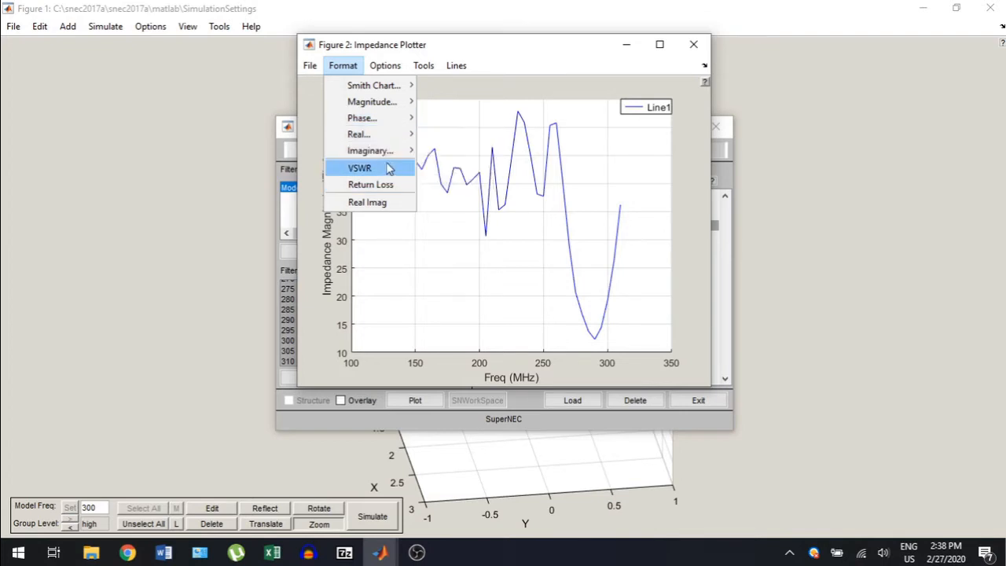
left_click(388, 169)
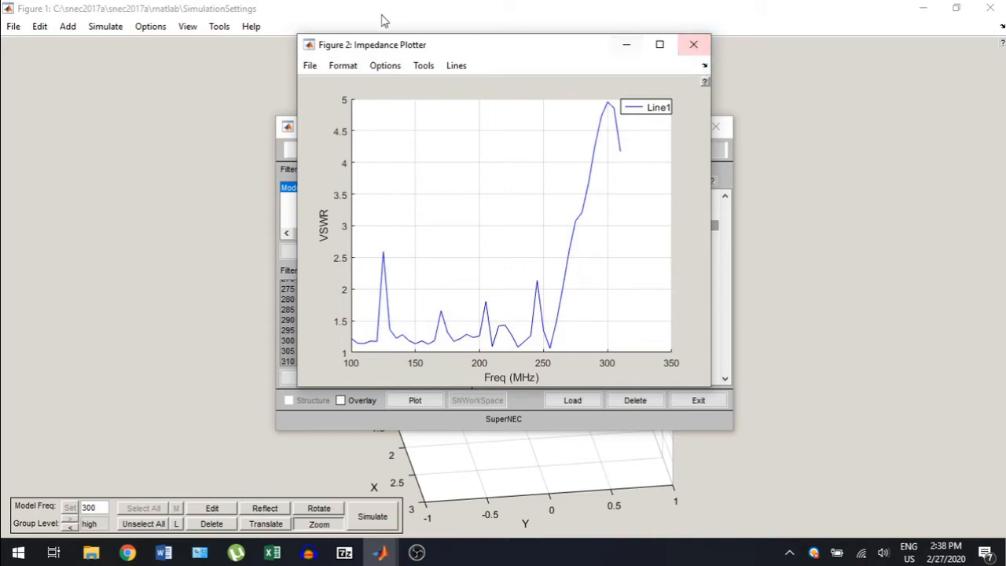
Show the excitation's return loss against frequency, review the plot's axis scaling options, and close the impedance plot.
left_click(343, 66)
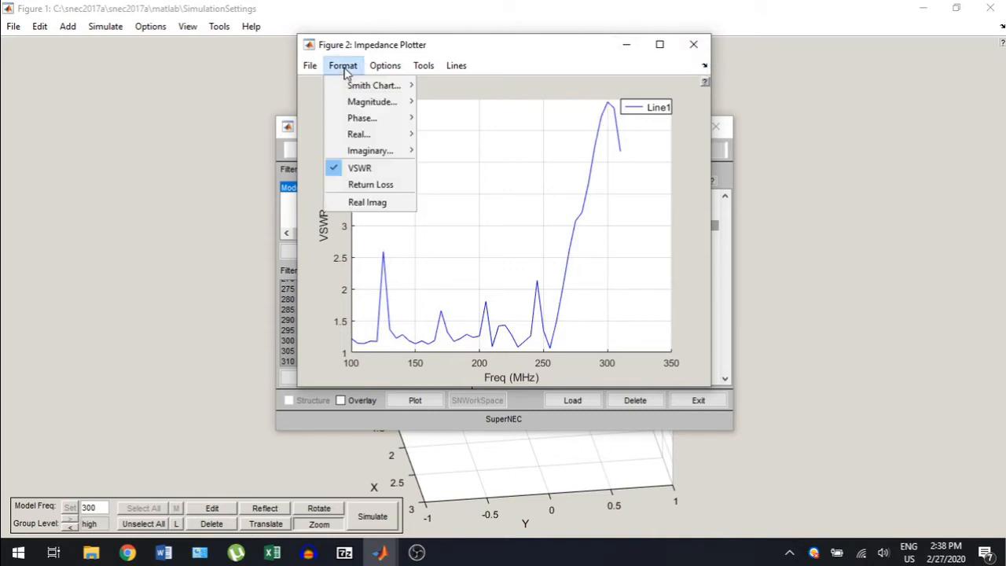
left_click(371, 186)
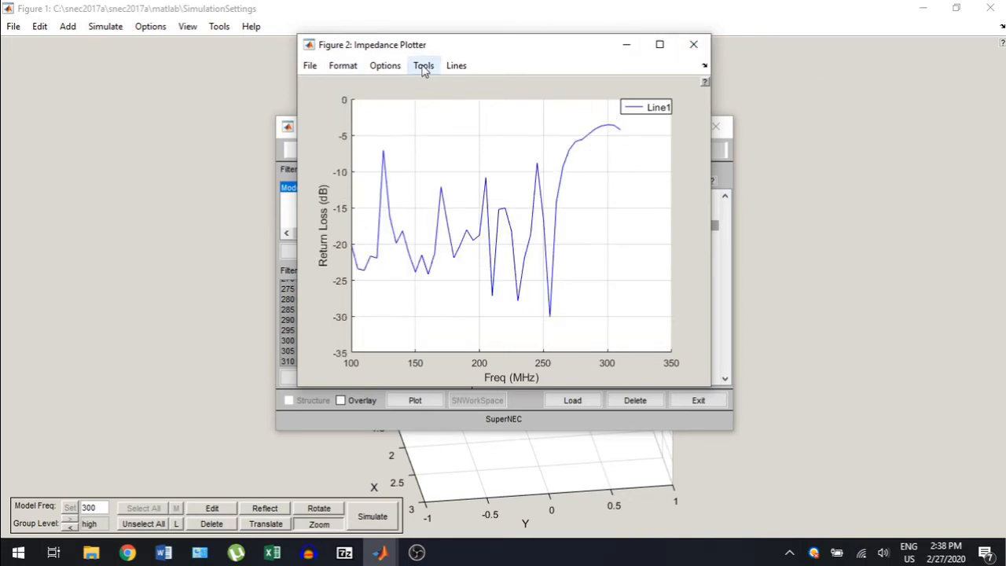
left_click(393, 67)
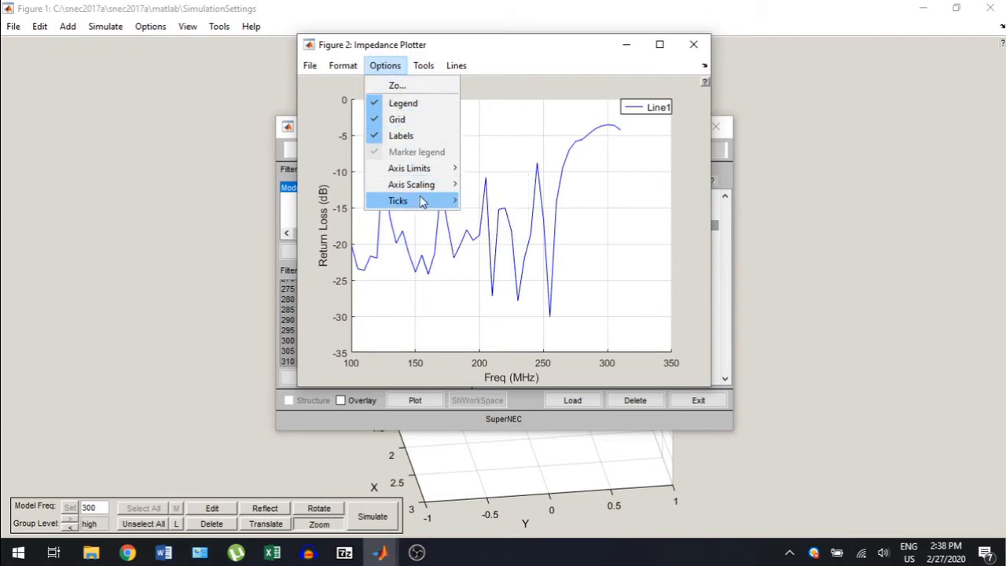
mouse_move(424, 207)
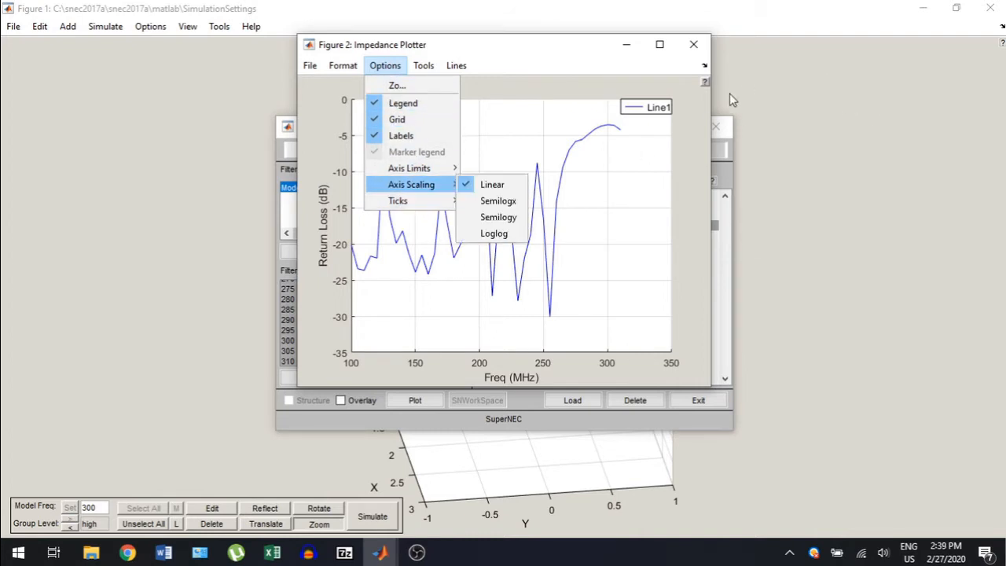
left_click(654, 172)
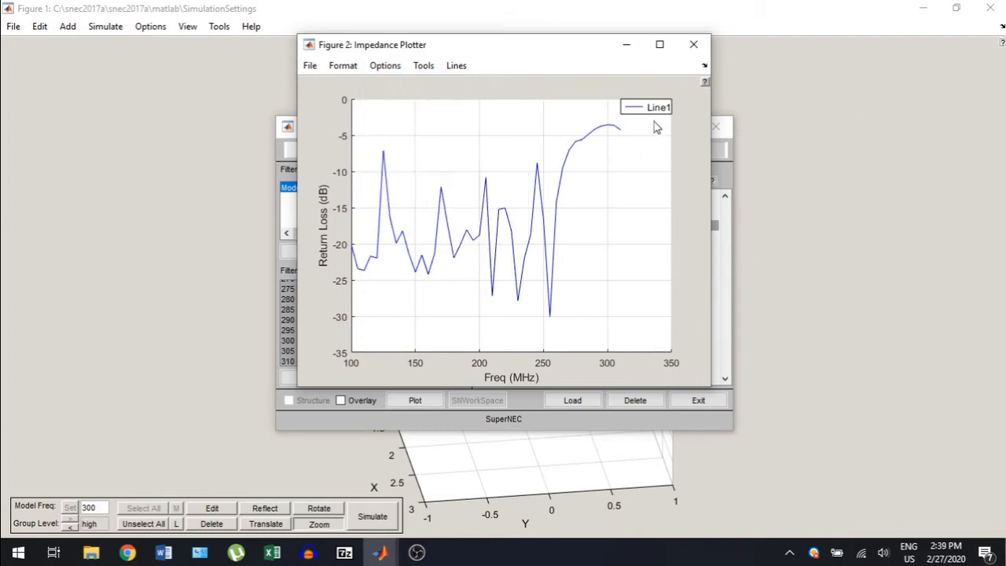
left_click(692, 46)
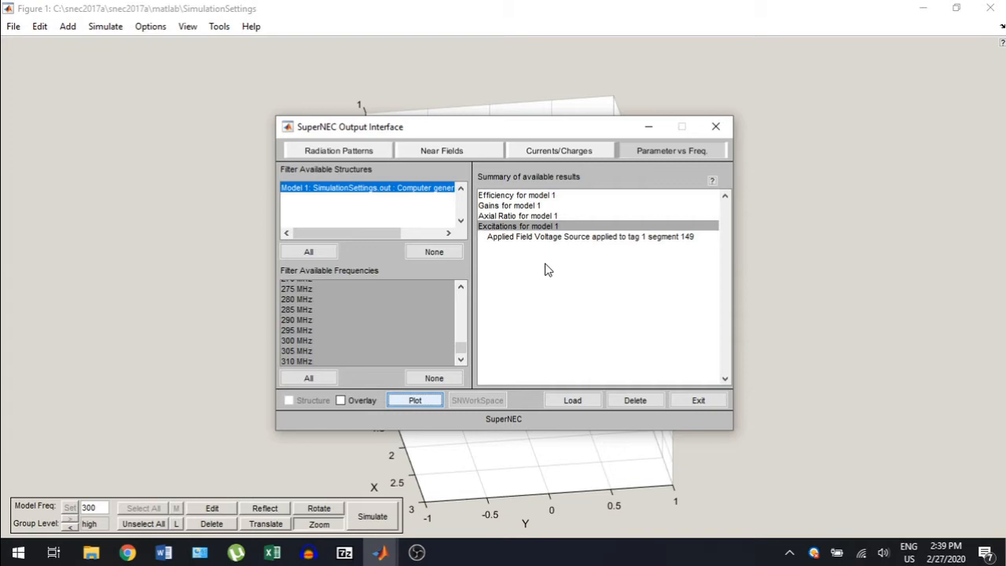
Plot model 1's current distributions on the structure for all frequencies from 100 to 310 MHz.
left_click(566, 152)
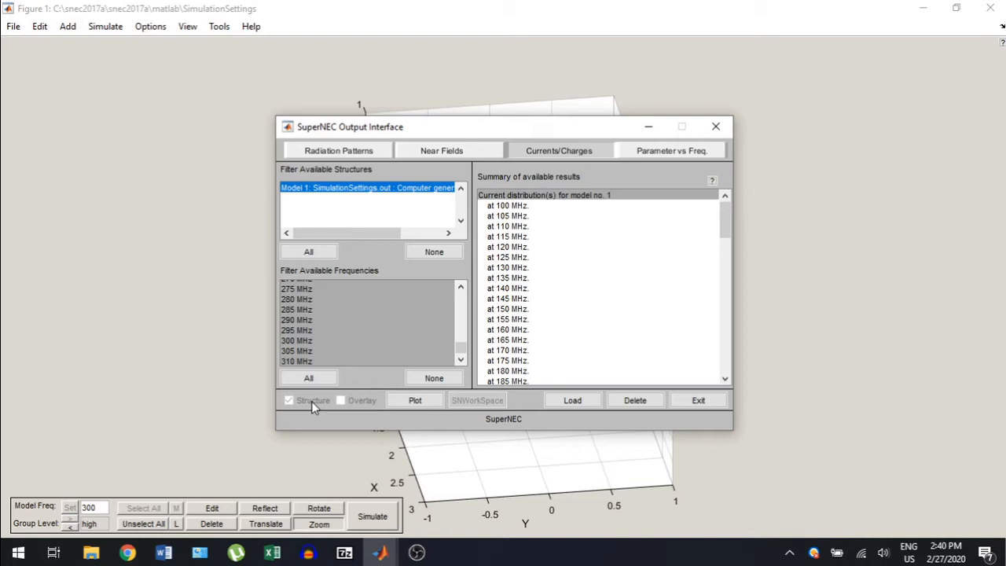
left_click(551, 334)
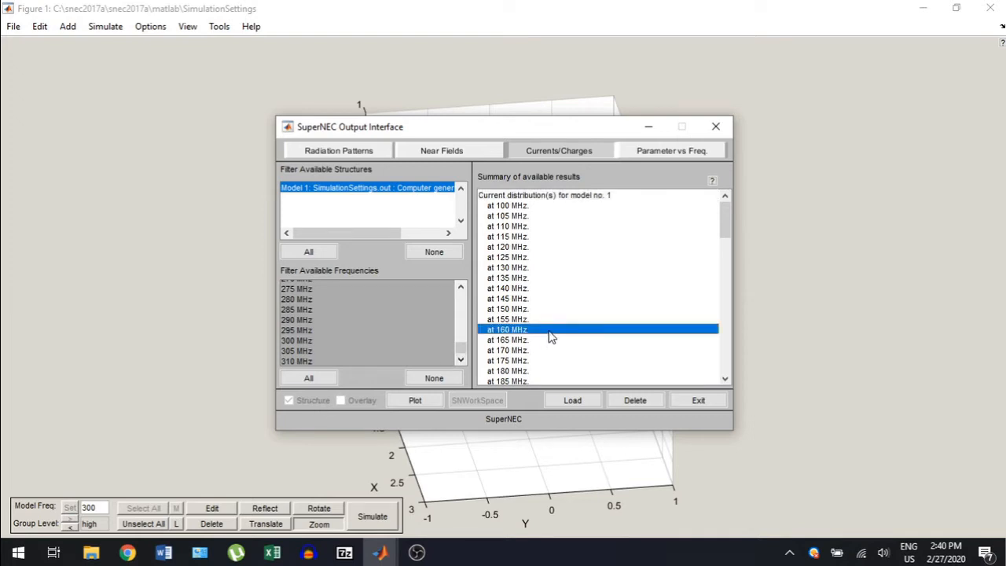
key("shift+End")
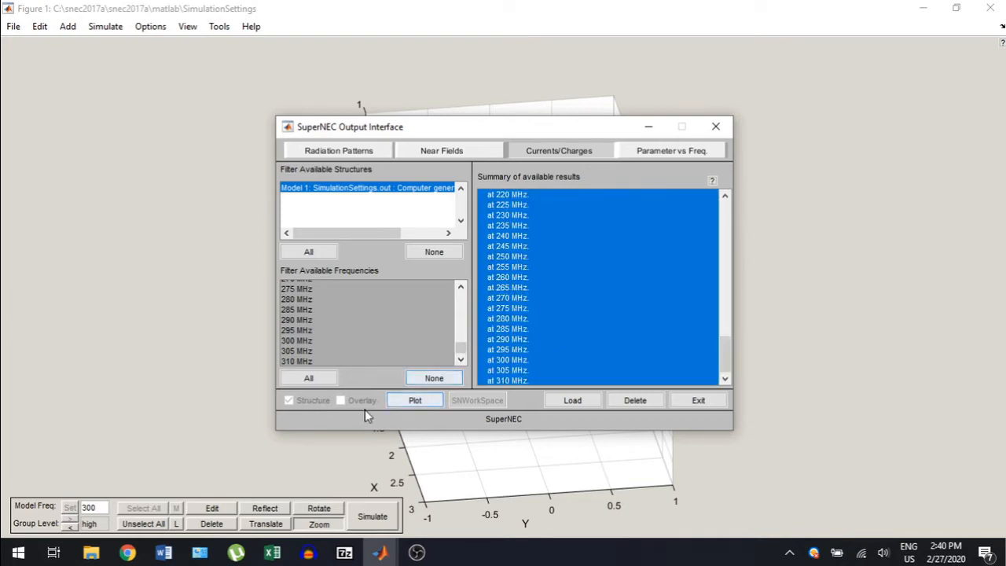
left_click(417, 401)
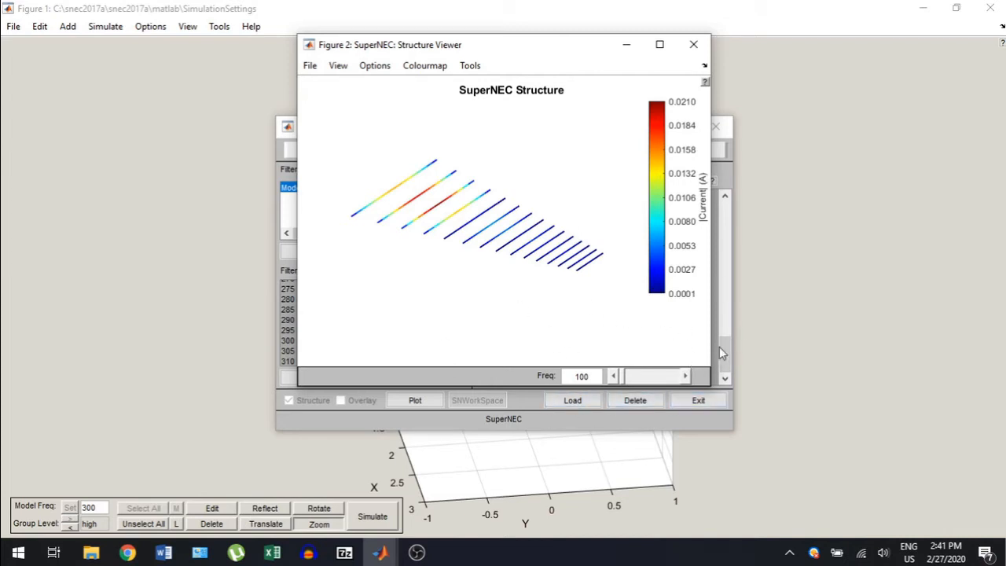
Step the current distribution through the frequencies from 100 up to 285 MHz, examine the active elements, and close the structure viewer.
left_click(687, 378)
left_click(615, 377)
left_click(687, 376)
left_click(686, 376)
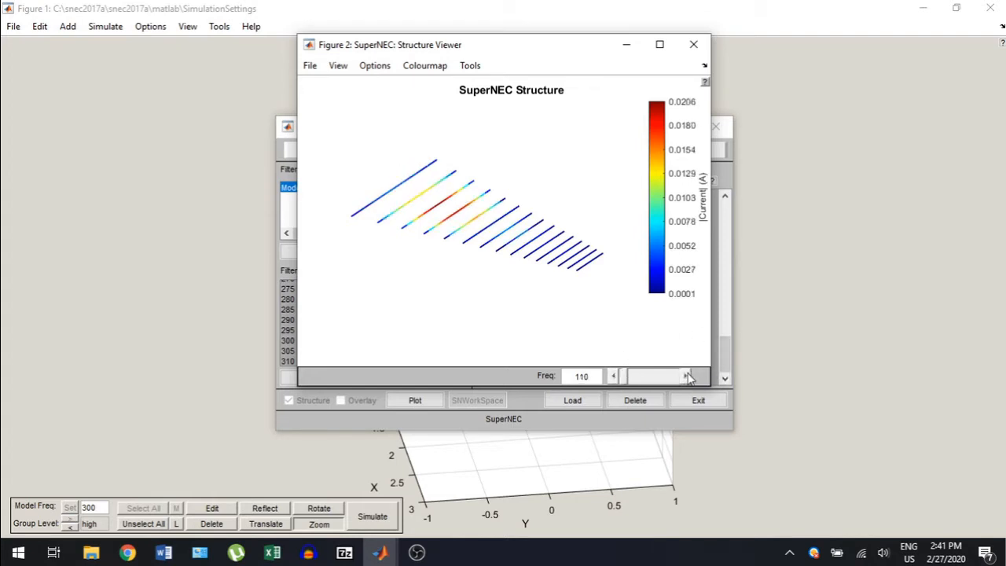
left_click(686, 378)
left_click(686, 377)
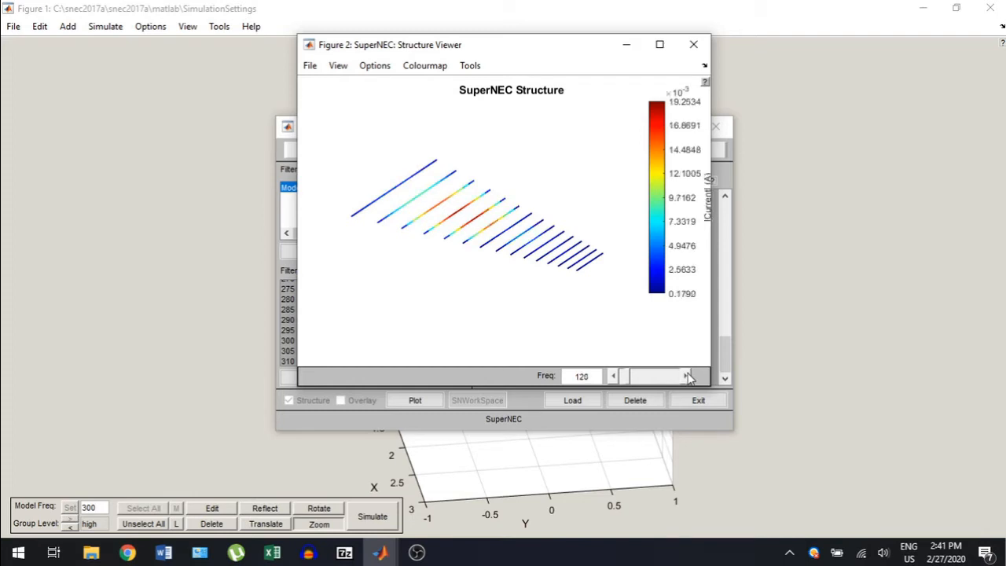
left_click(686, 377)
left_click(686, 376)
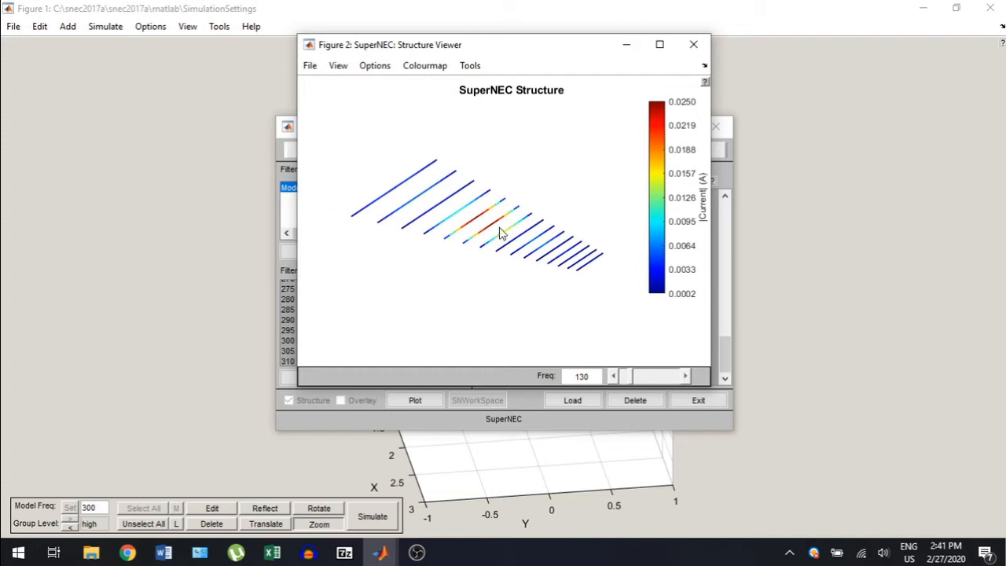
left_click(686, 377)
left_click(686, 377)
left_click(687, 377)
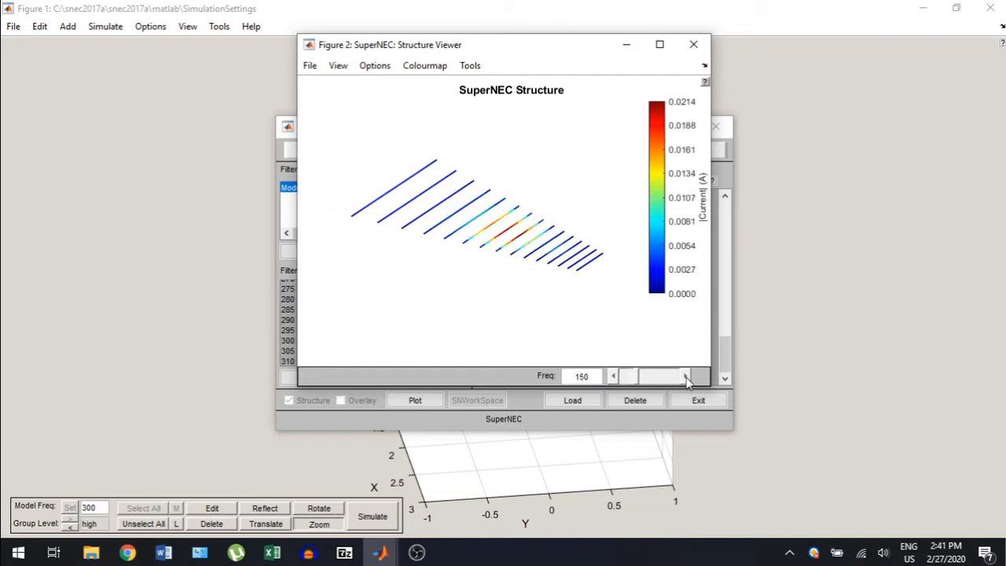
left_click(686, 378)
left_click(686, 377)
left_click(686, 378)
left_click(686, 377)
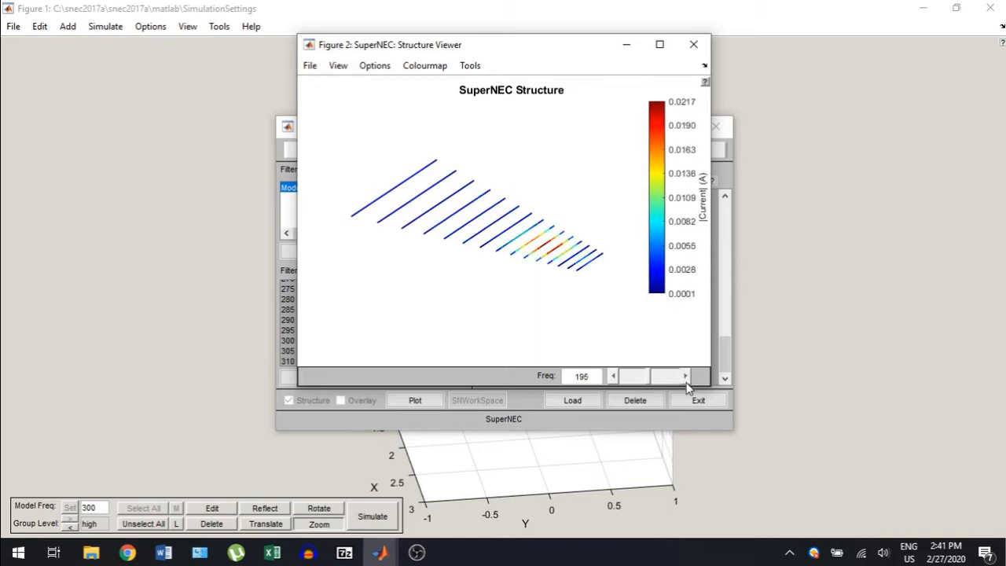
left_click(686, 377)
left_click(687, 377)
double_click(686, 386)
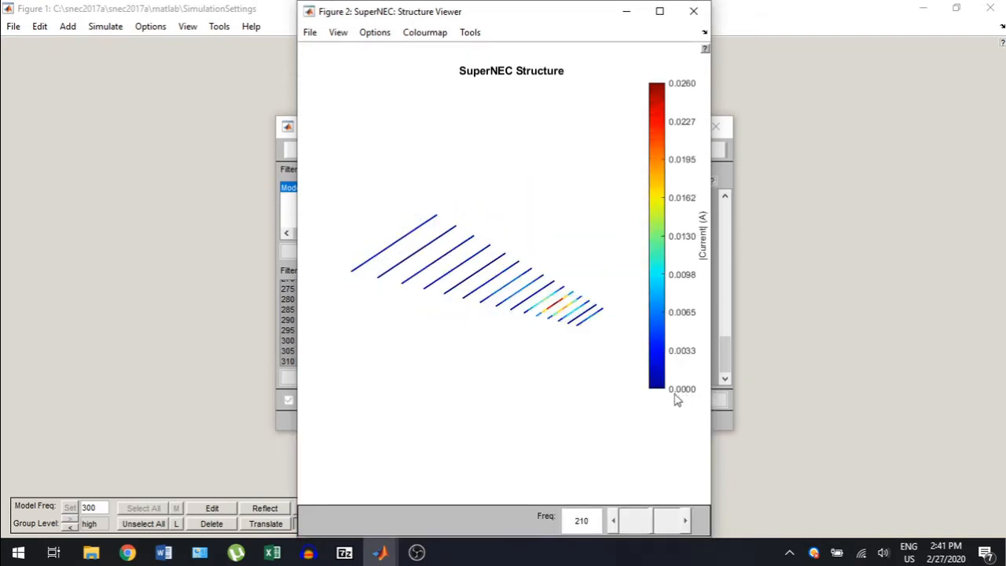
left_click(686, 520)
left_click(685, 519)
left_click(686, 520)
left_click(686, 520)
left_click(685, 519)
left_click(686, 520)
left_click(685, 519)
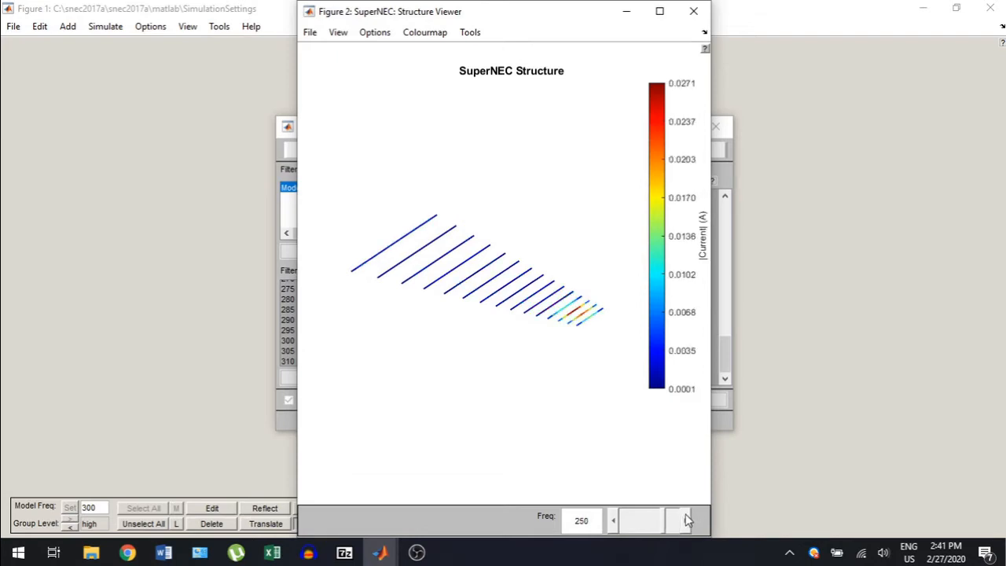
left_click(686, 520)
left_click(686, 520)
left_click(685, 519)
left_click(685, 520)
left_click(686, 520)
left_click(686, 520)
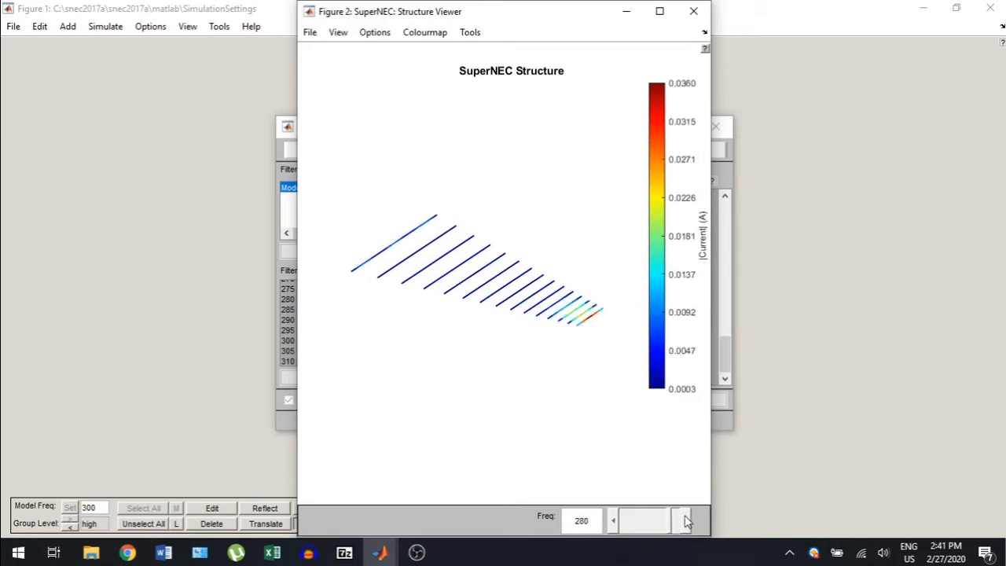
left_click(686, 519)
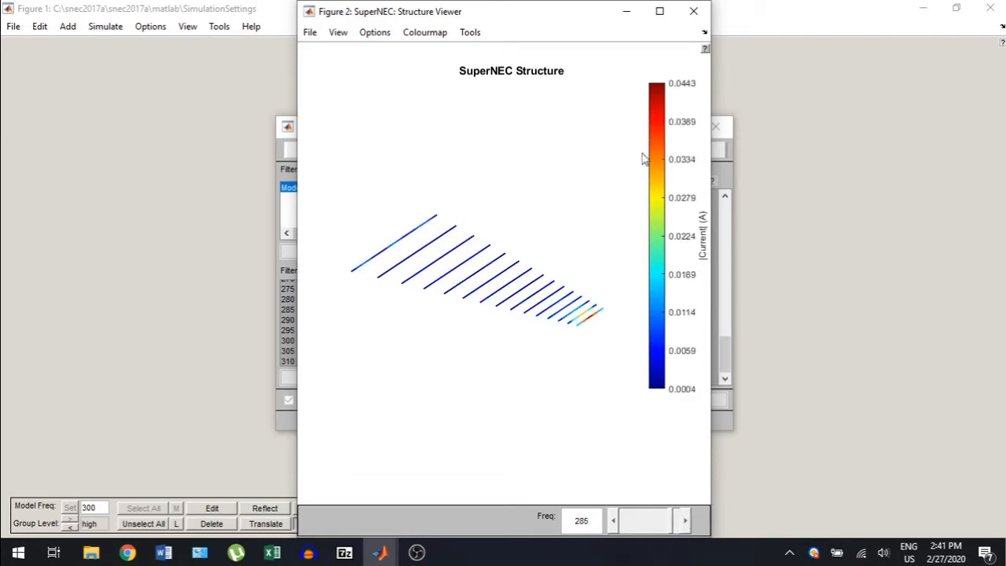
left_click(692, 13)
List model 1's near-field results for all available frequencies.
left_click(522, 267)
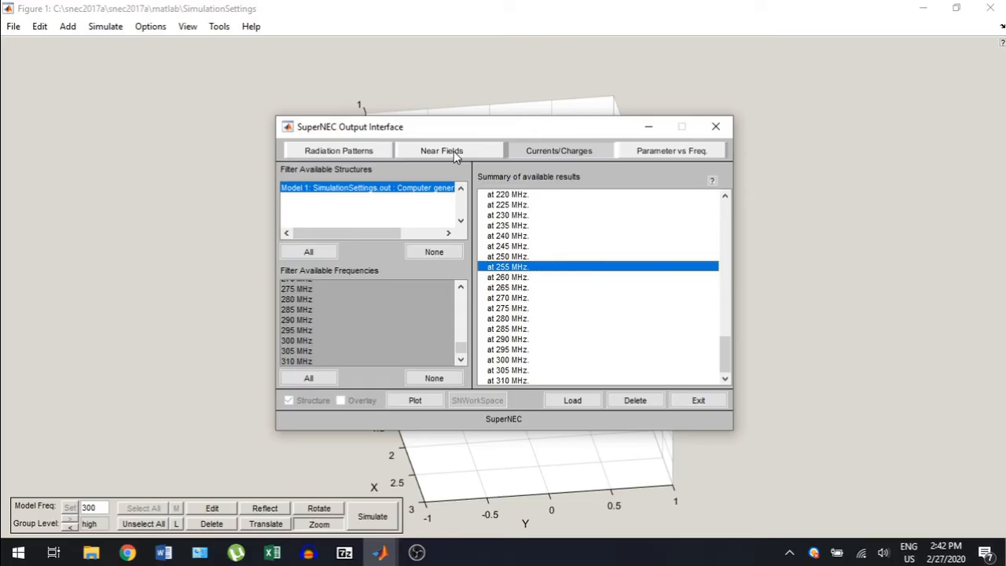
left_click(454, 151)
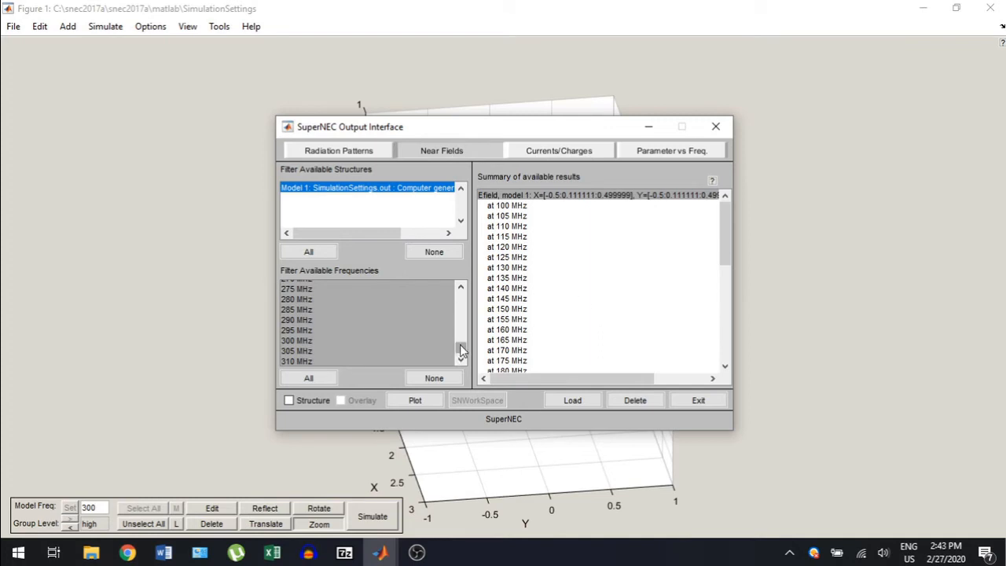
left_click(365, 299)
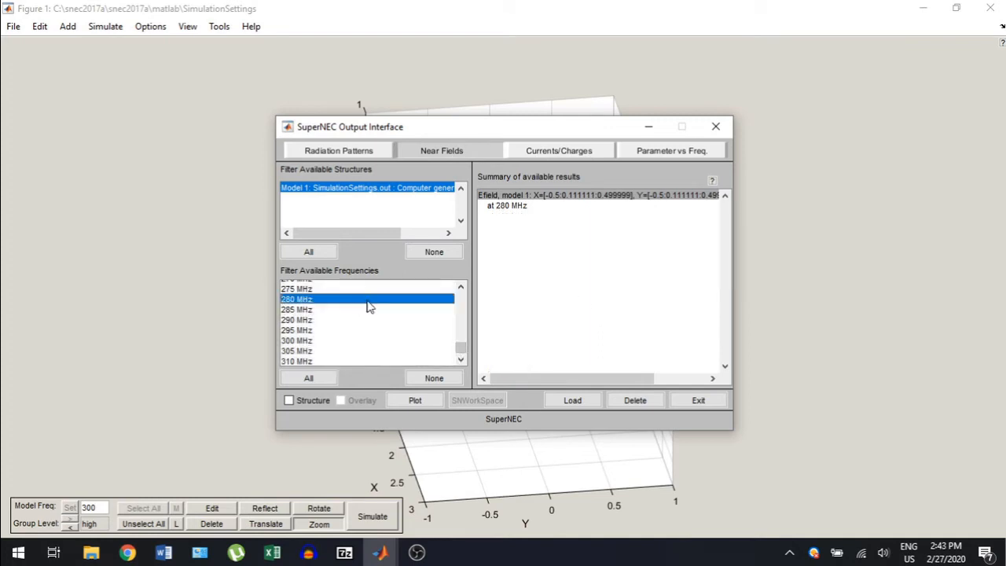
key("ctrl+a")
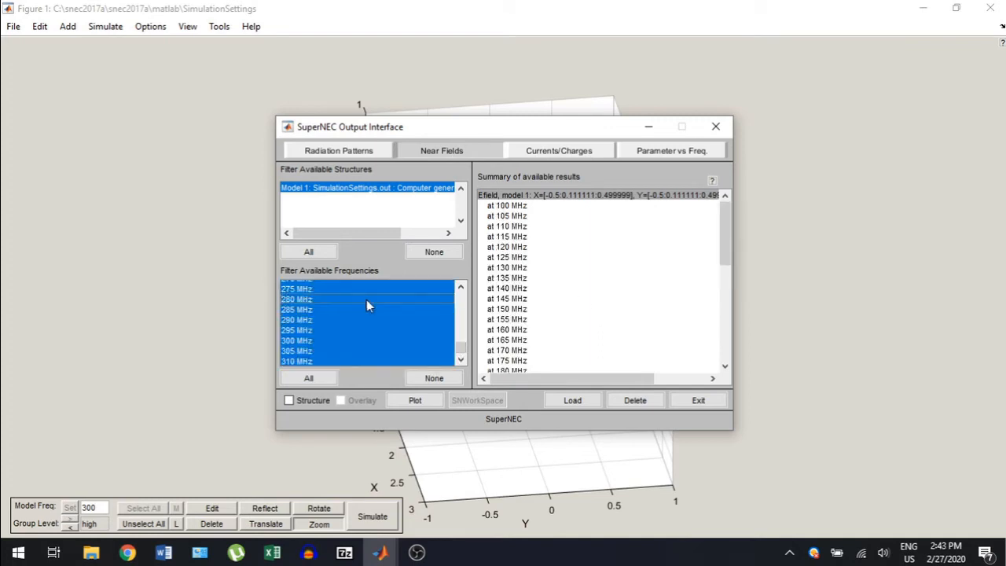
Plot model 1's E-field near-field result at 160 MHz.
left_click(613, 203)
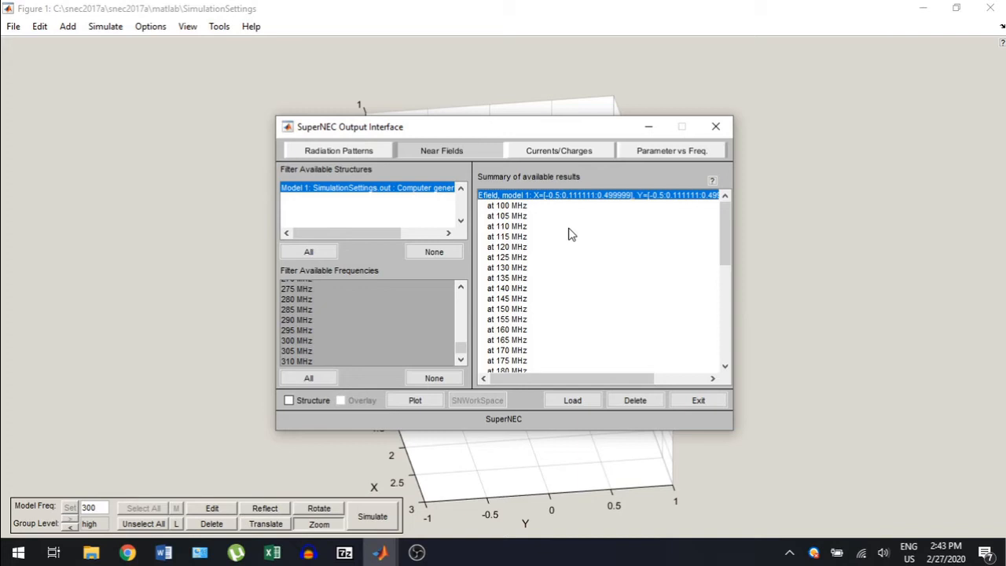
left_click(577, 278)
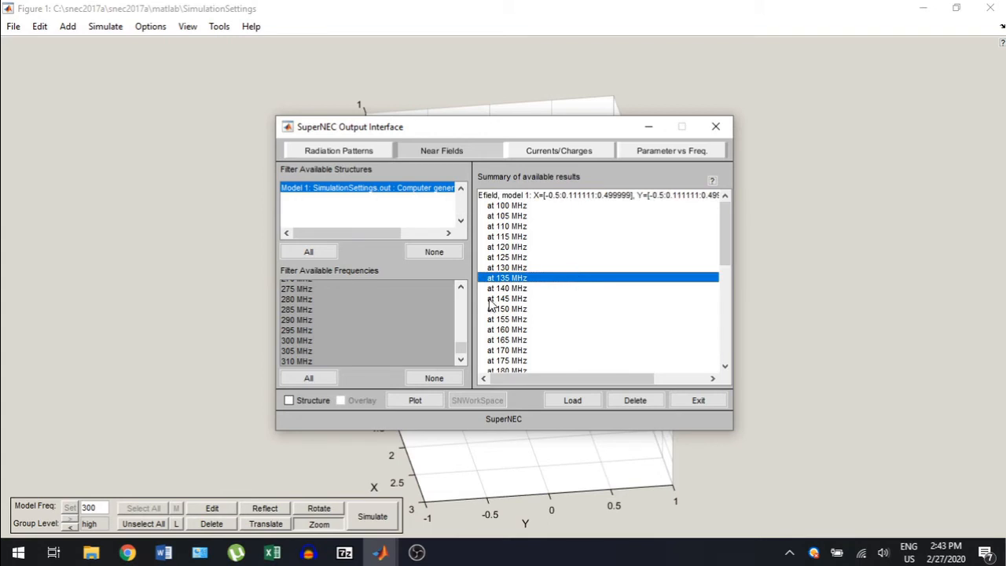
left_click(563, 342)
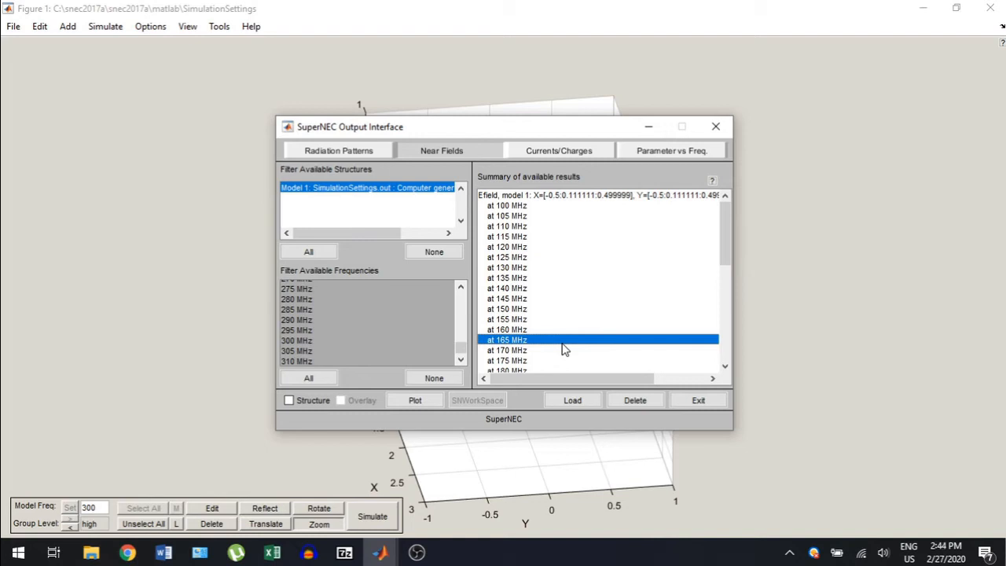
scroll(564, 348, "down", 9)
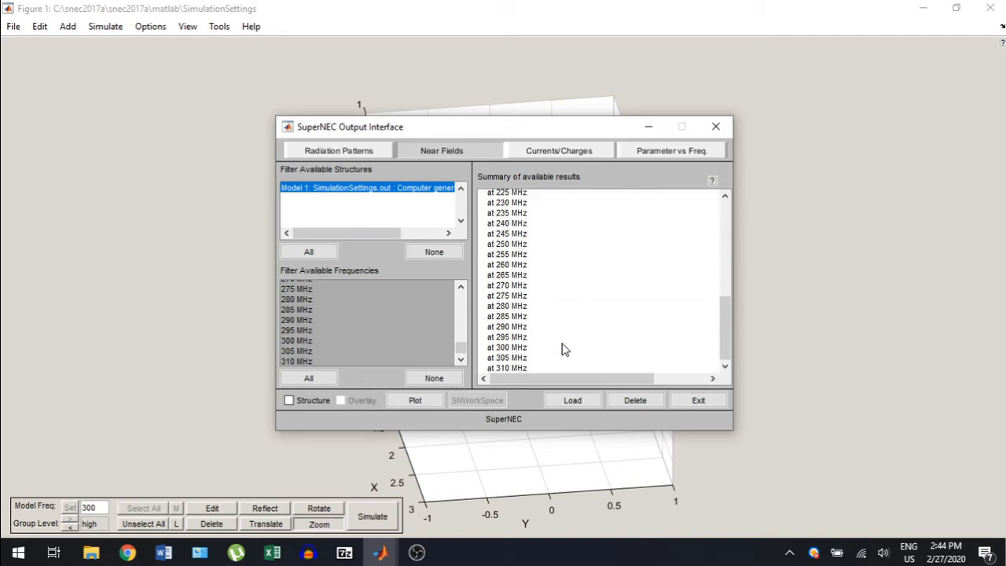
scroll(564, 348, "up", 9)
left_click(563, 348)
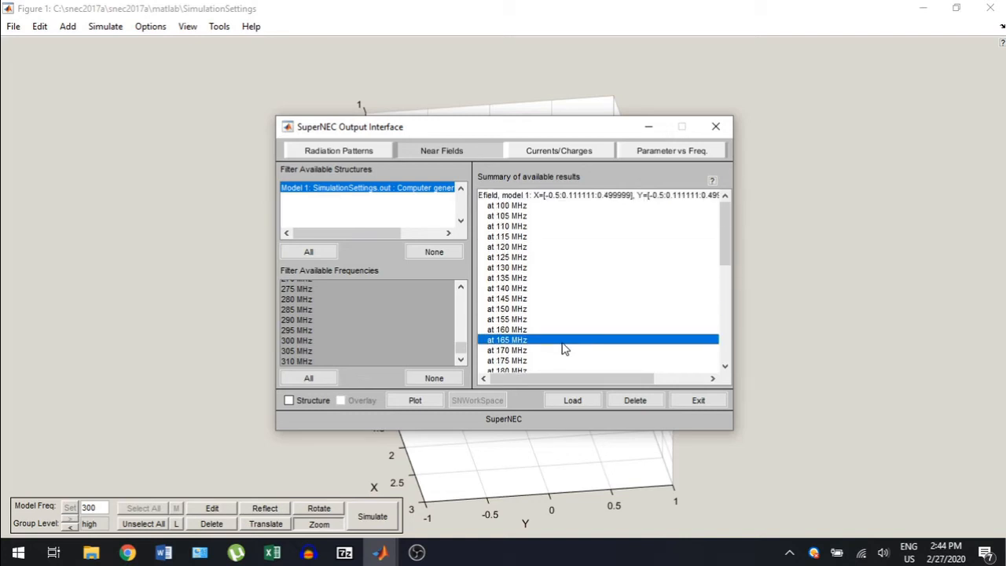
left_click(536, 299)
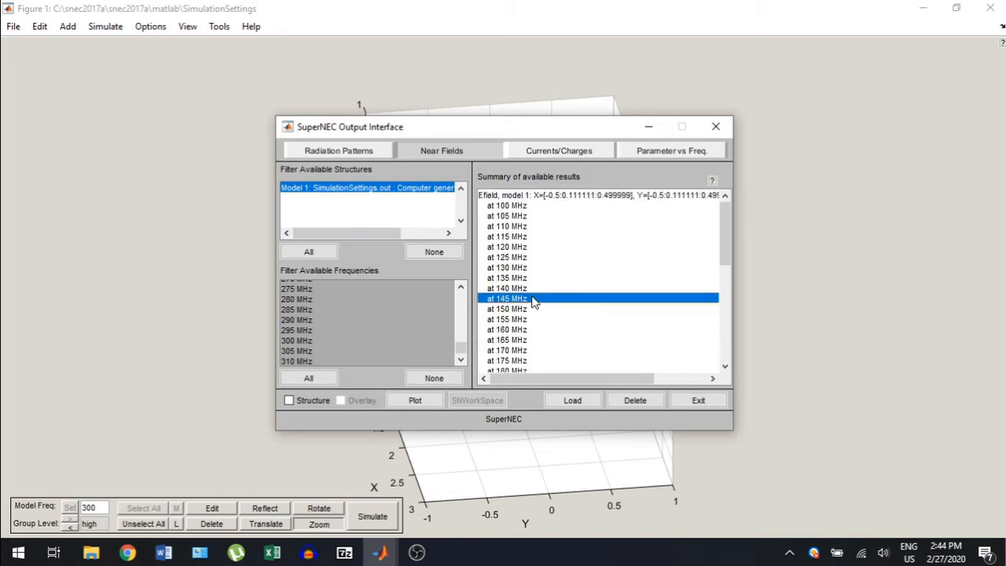
left_click(535, 319)
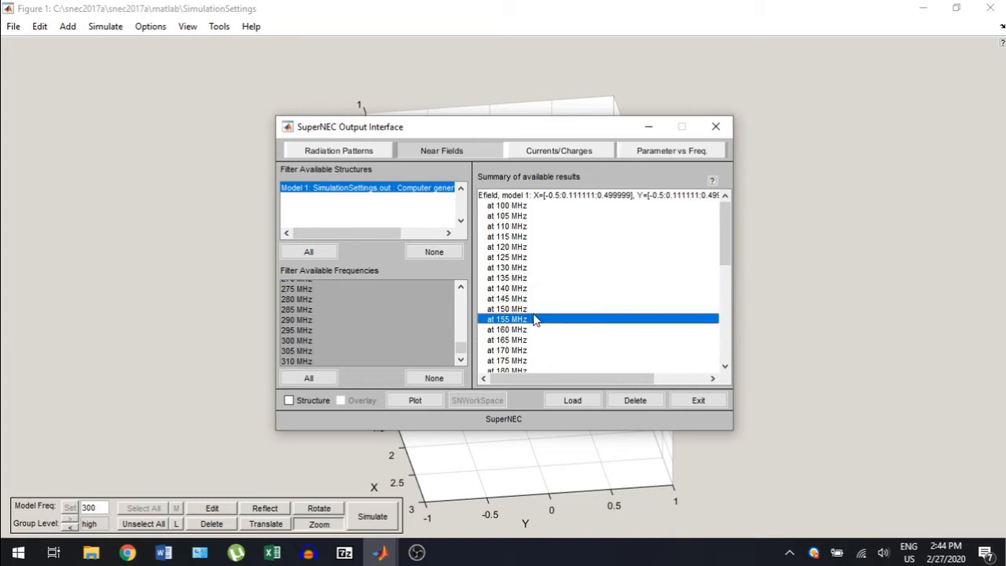
left_click(517, 331)
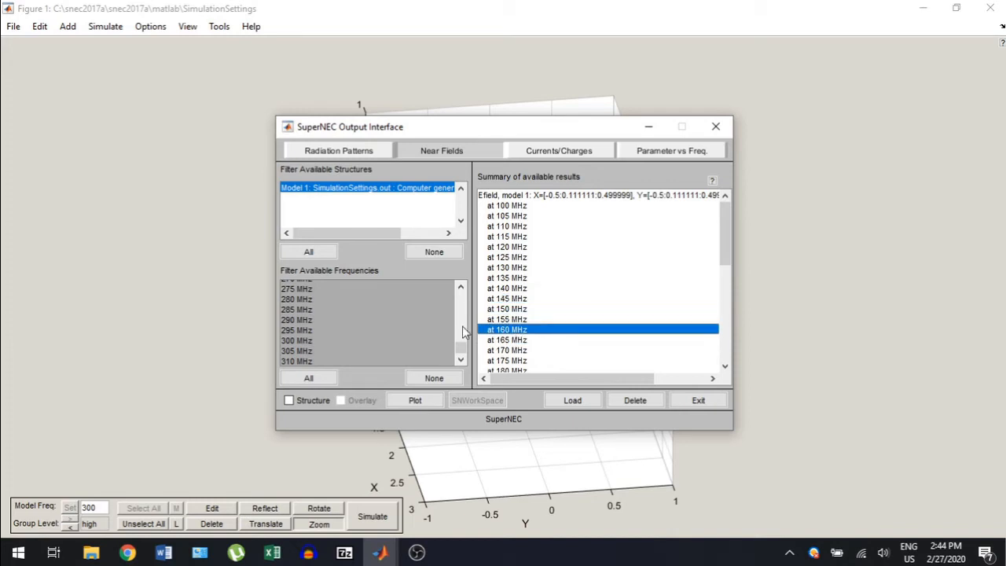
left_click(431, 402)
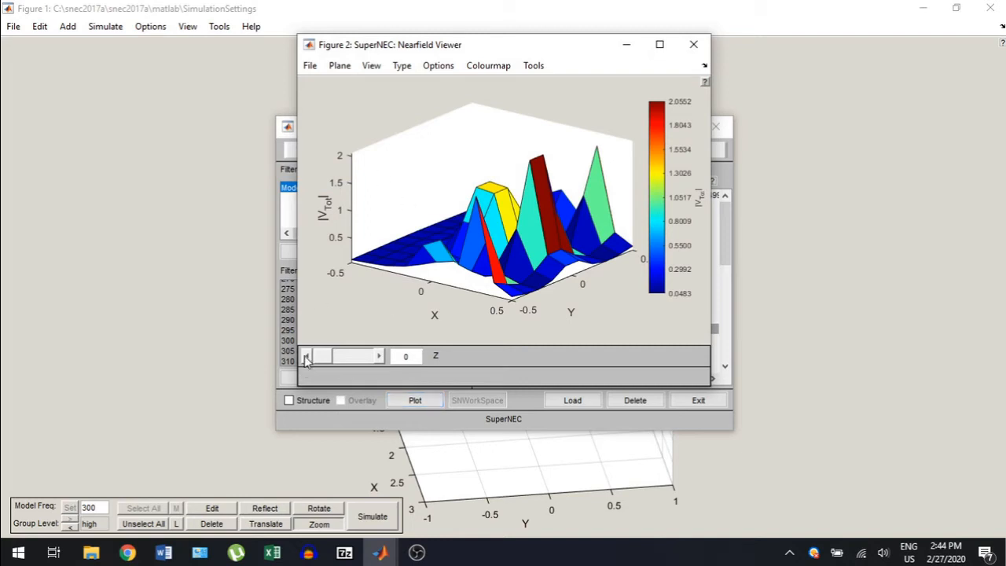
Step the near-field plot through the constant-Z slices from 0 up to 0.5 and back to 0.
left_click(381, 357)
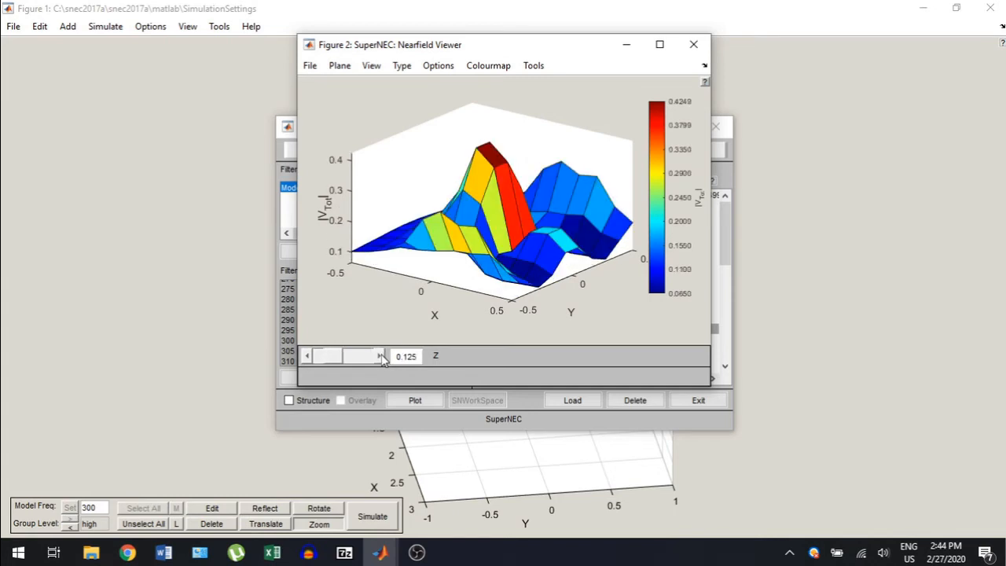
left_click(381, 357)
left_click(381, 357)
left_click(380, 356)
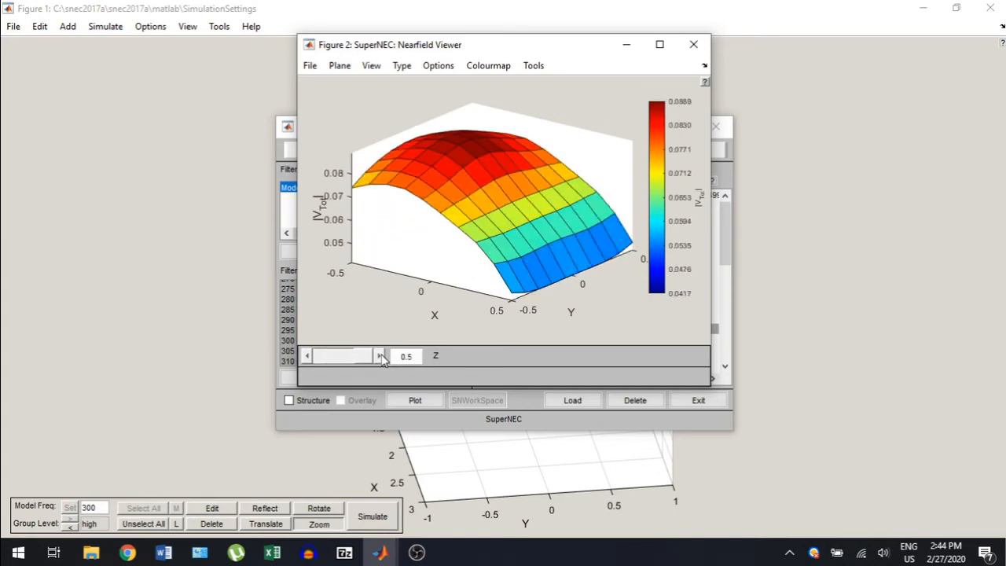
left_click(309, 360)
left_click(307, 358)
left_click(307, 358)
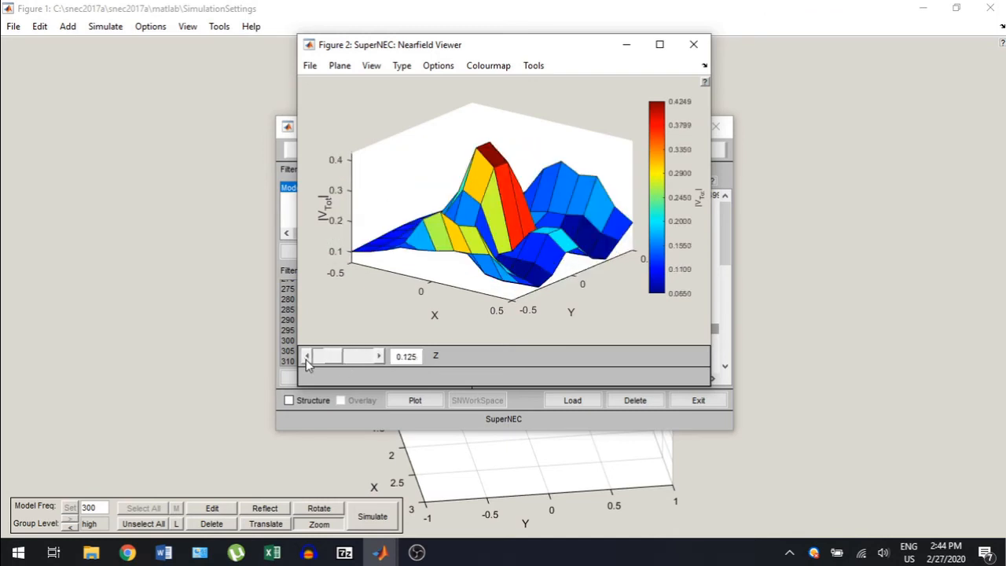
left_click(308, 358)
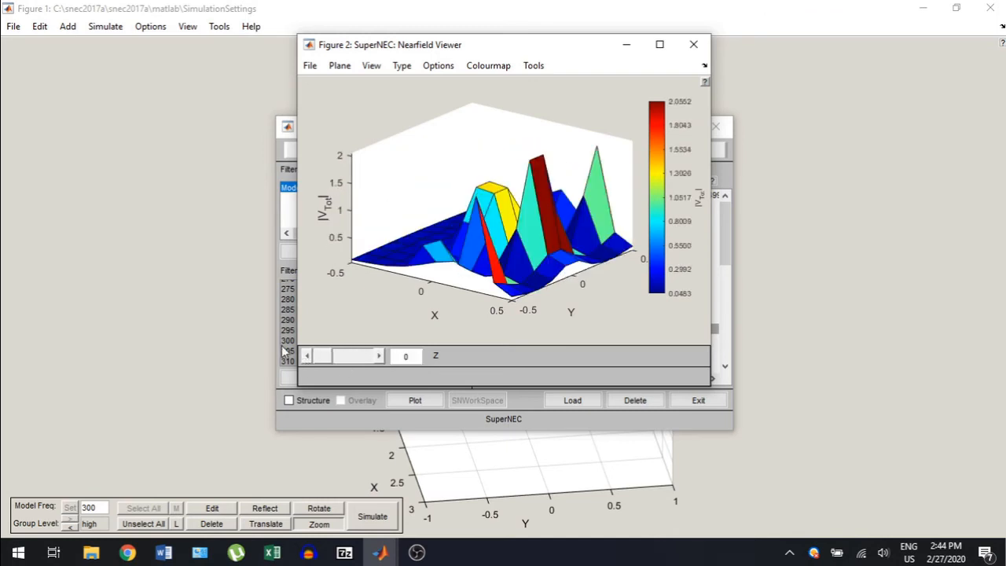
Switch the near-field plot to the constant-Y (XZ) plane and step its slices from Y = -0.5 to 0.5.
left_click(339, 66)
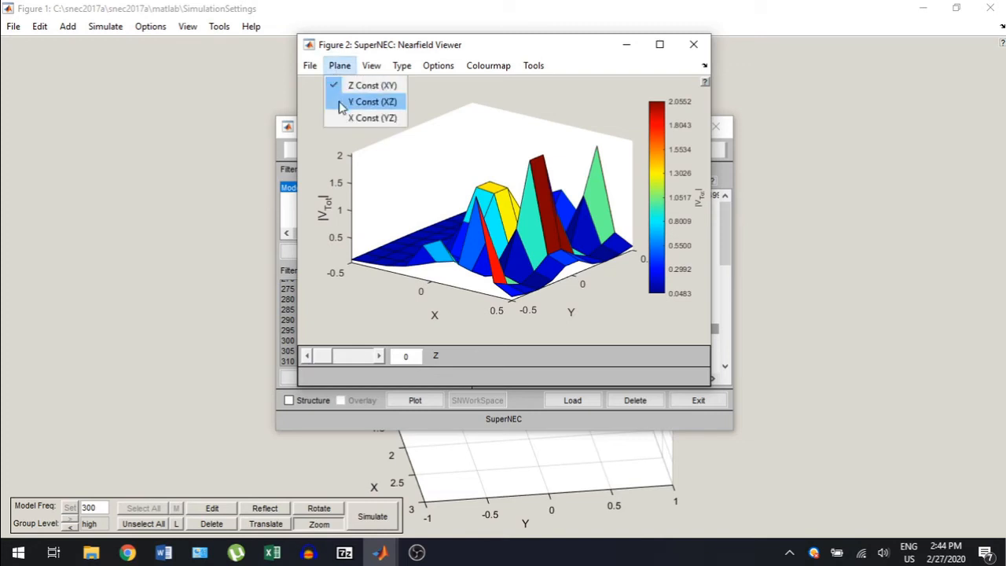
left_click(340, 101)
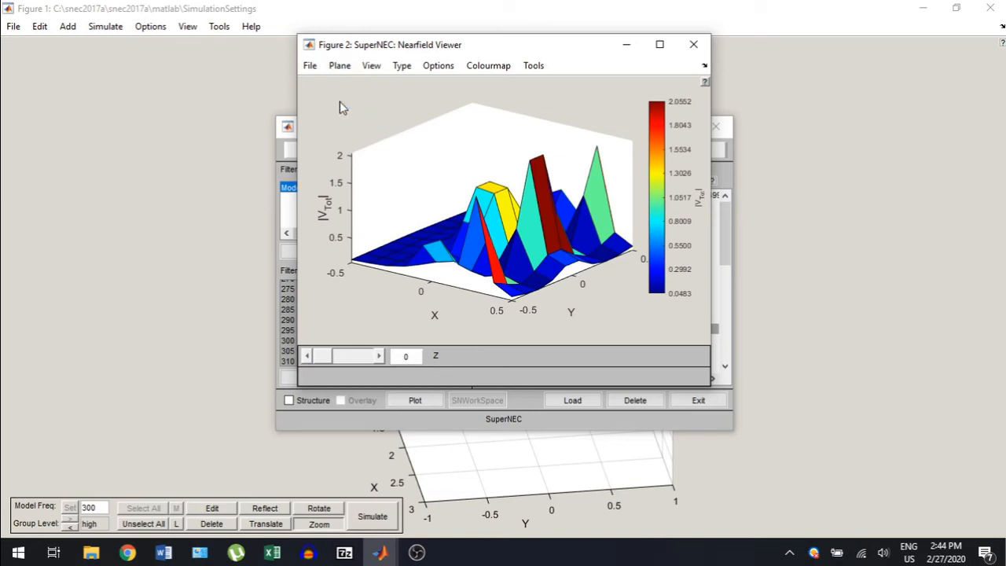
left_click(311, 358)
left_click(311, 359)
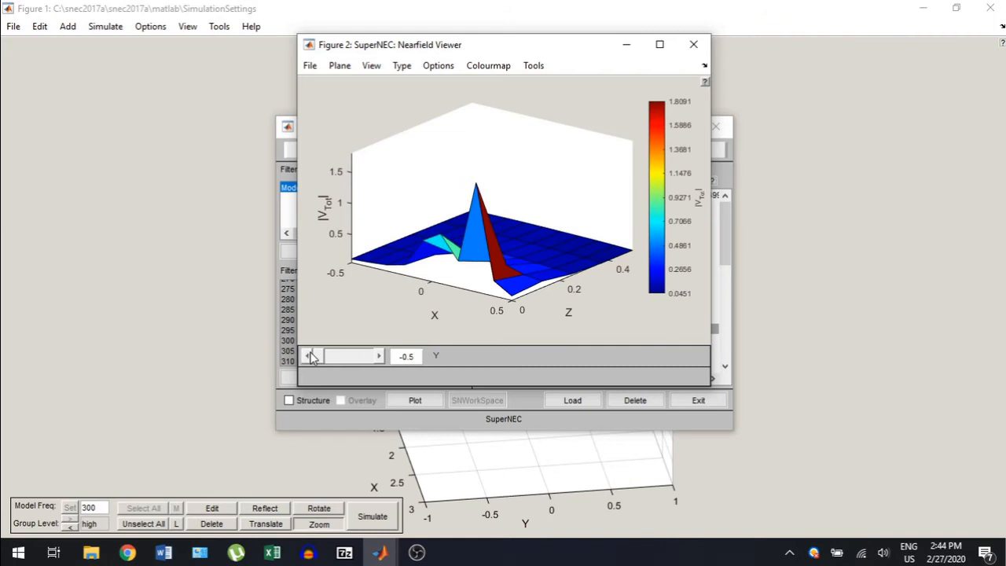
left_click(382, 359)
left_click(381, 359)
left_click(382, 358)
left_click(381, 359)
left_click(381, 358)
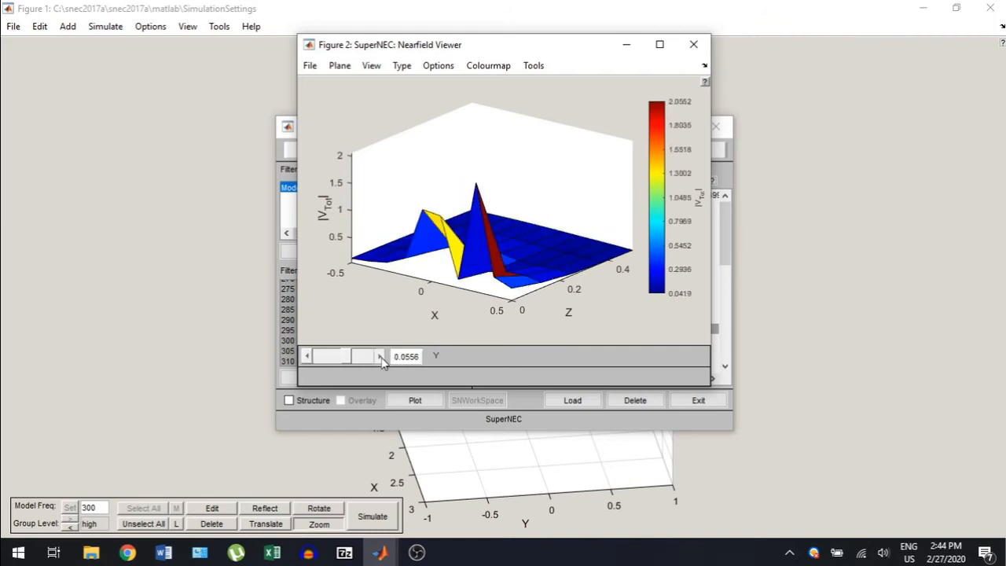
left_click(382, 358)
left_click(381, 359)
left_click(382, 359)
left_click(381, 359)
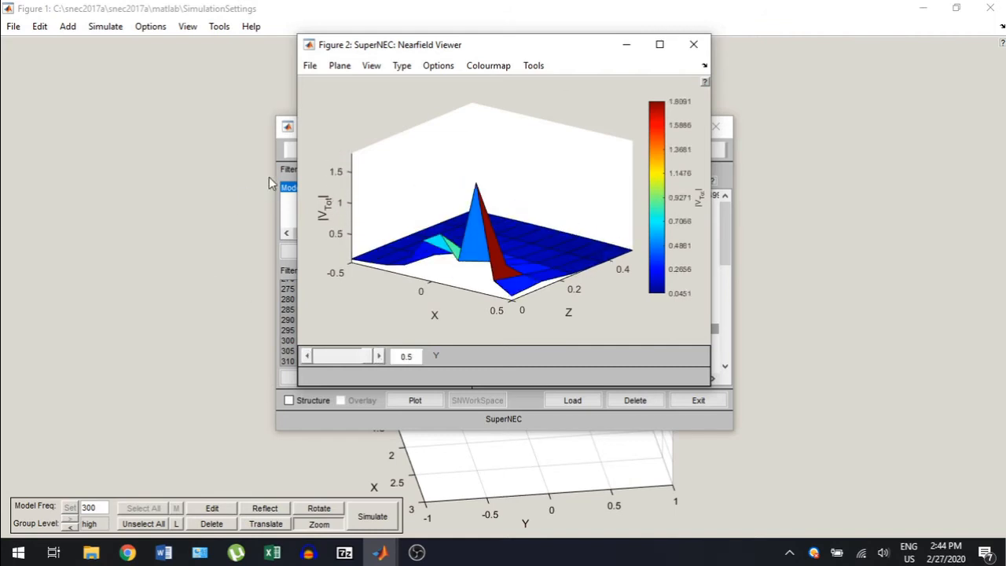
Switch the near-field plot to the constant-X (YZ) plane and step its slices from X = 0.5 down to -0.5.
left_click(340, 66)
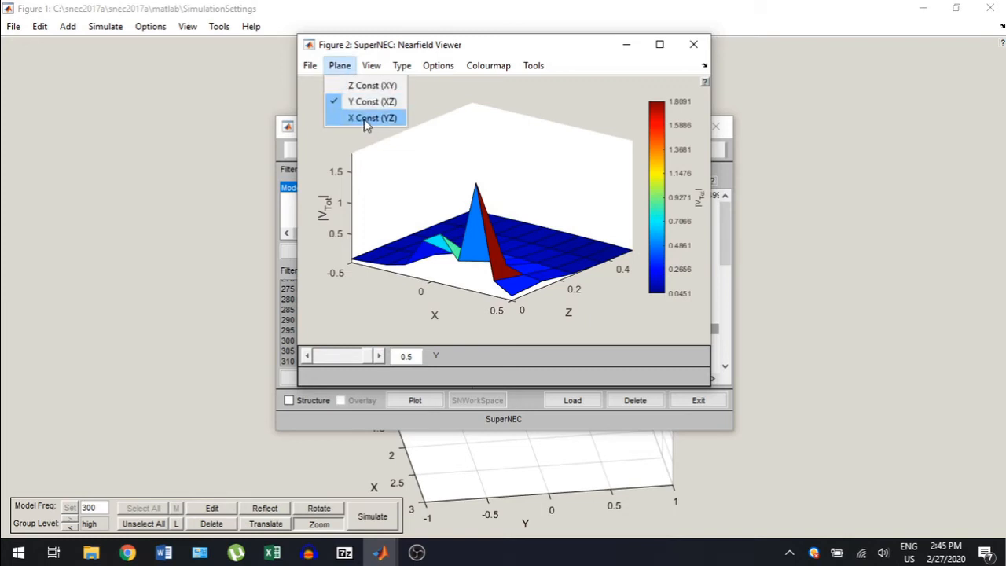
left_click(363, 118)
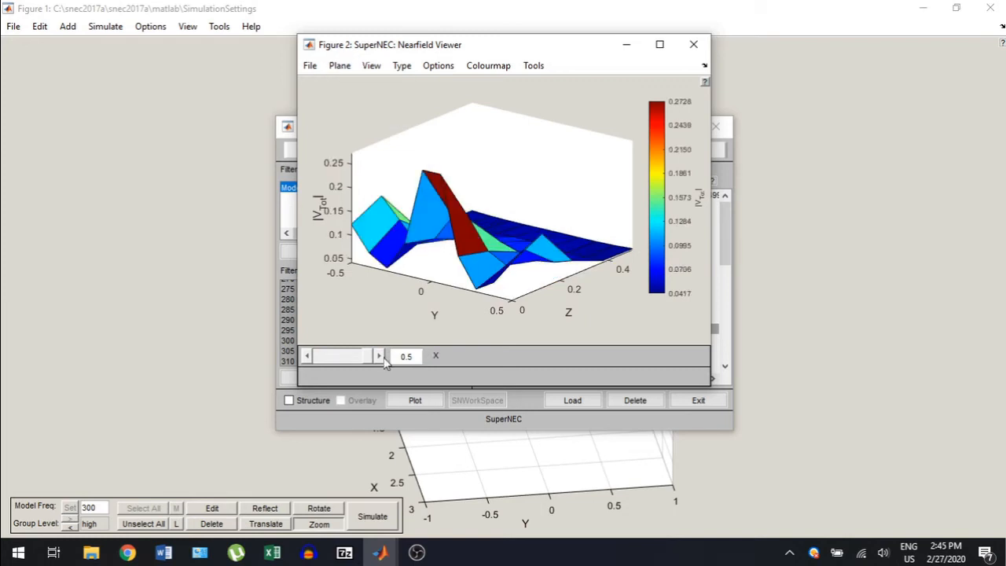
left_click(310, 357)
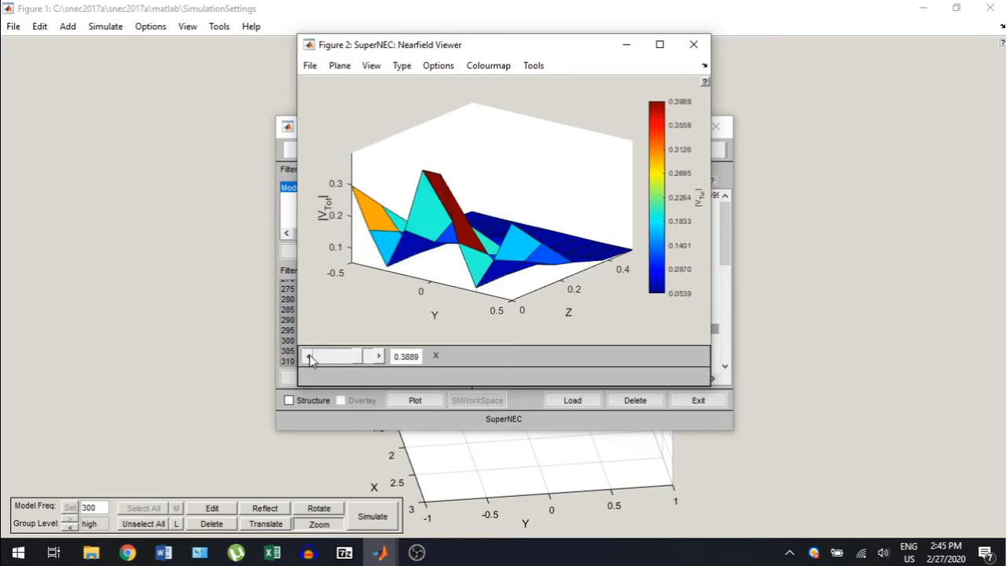
left_click(309, 357)
left_click(310, 357)
left_click(309, 357)
left_click(310, 357)
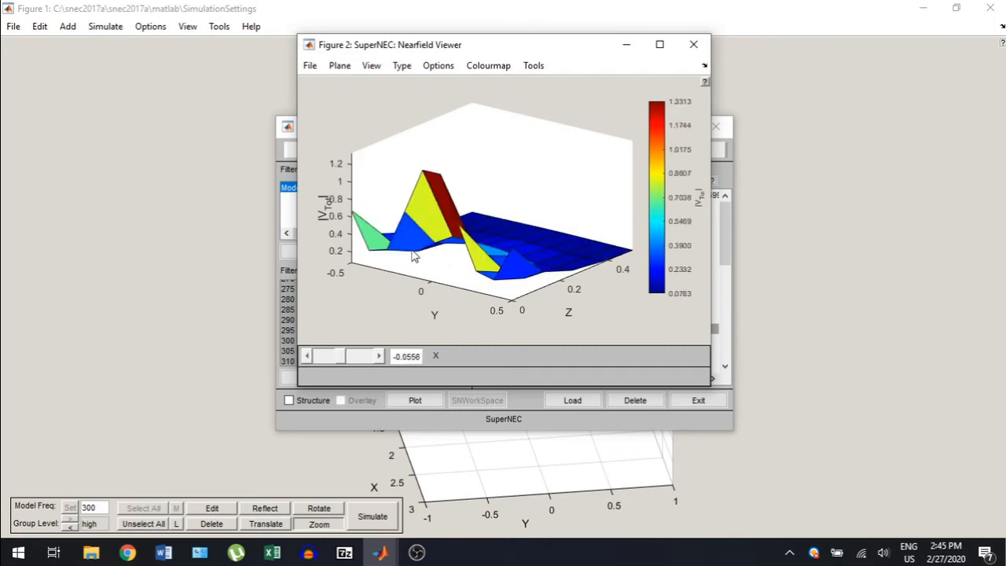
left_click(308, 357)
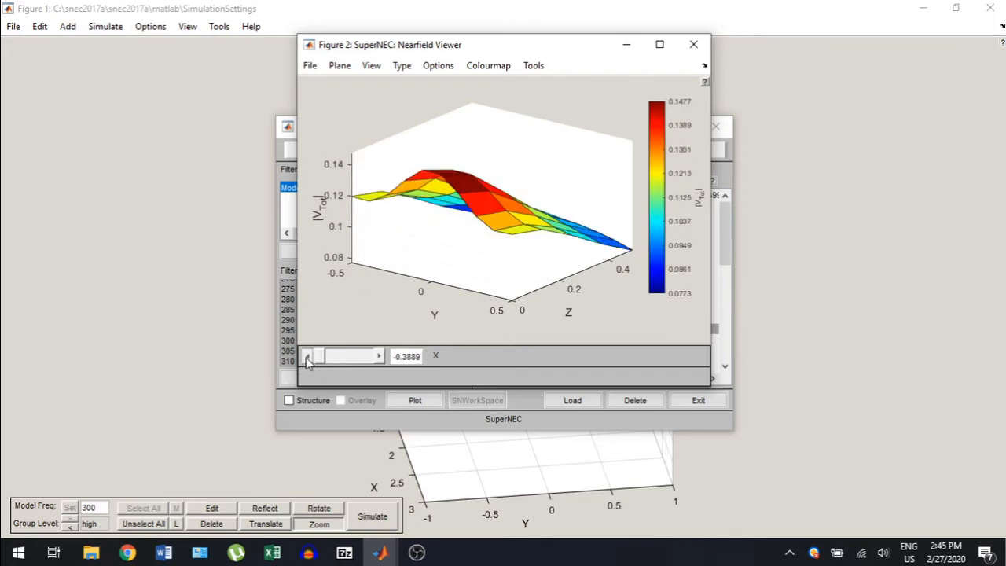
left_click(307, 357)
Return the near-field plot to the constant-Z (XY) plane and display the phase of the field's Y component.
left_click(345, 68)
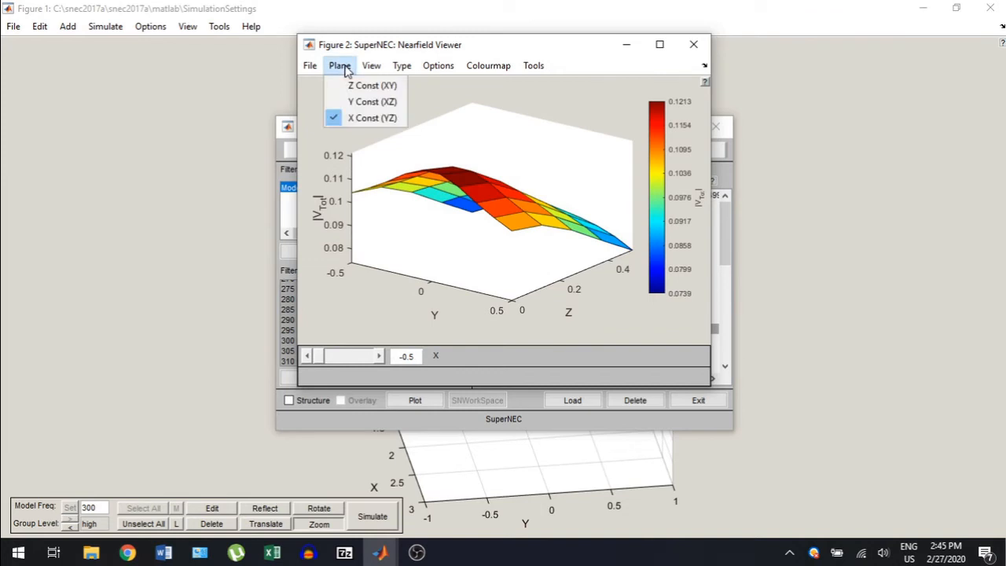
left_click(368, 85)
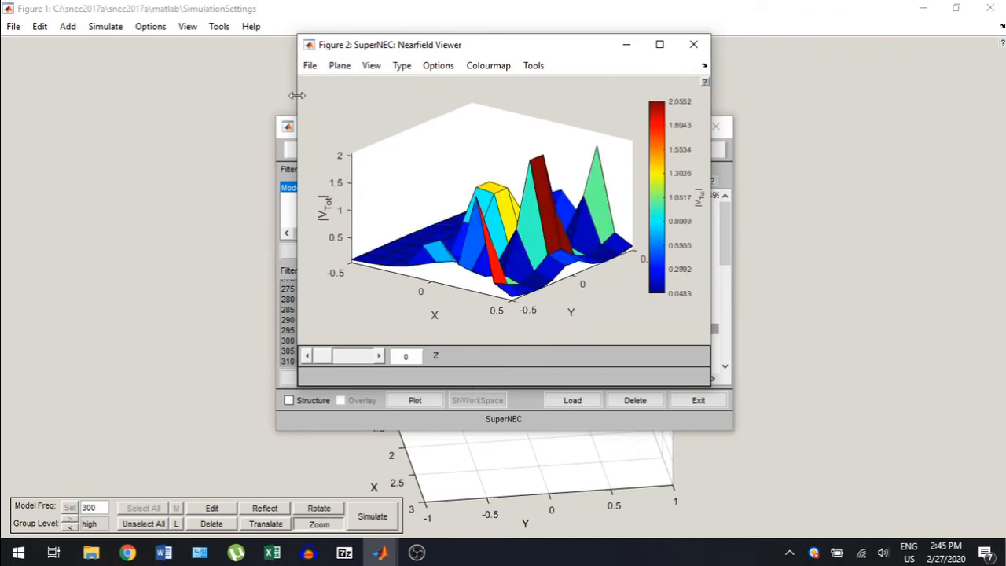
left_click(373, 67)
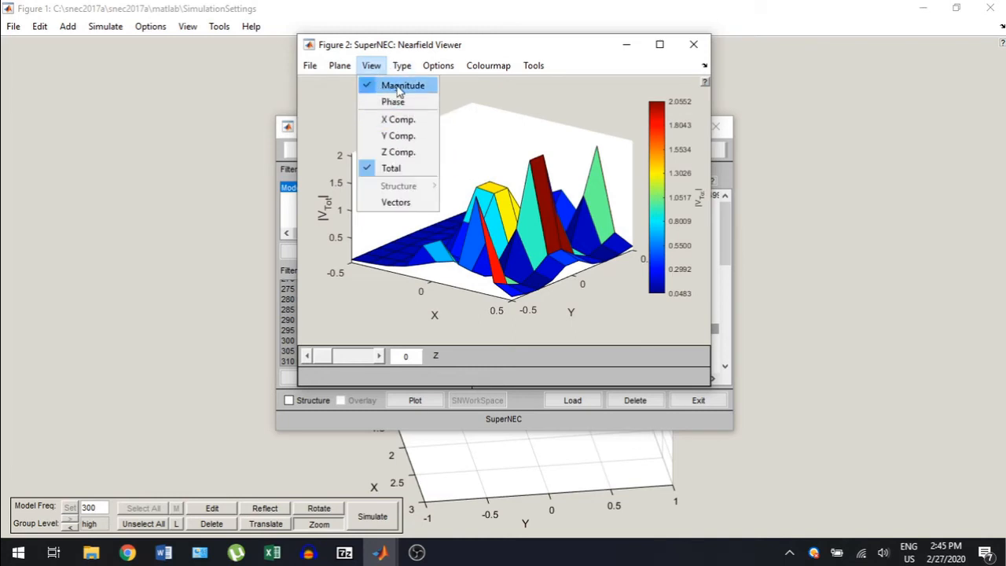
left_click(408, 137)
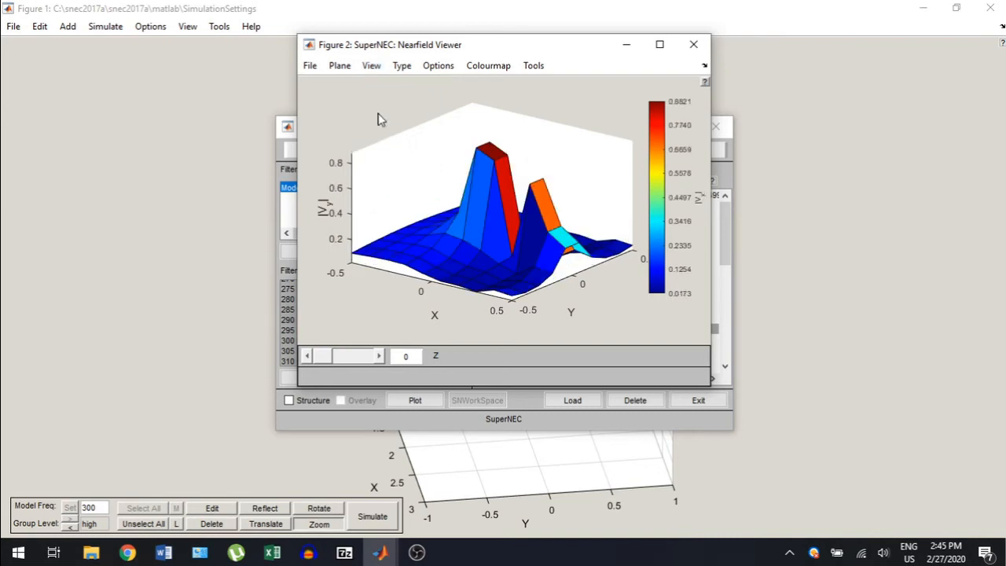
left_click(371, 66)
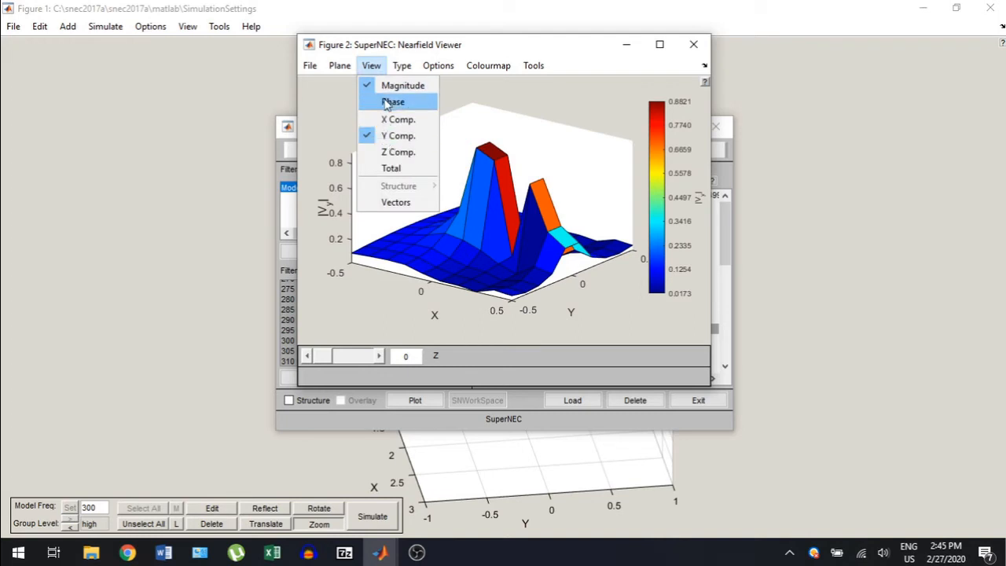
left_click(393, 101)
Change the near-field plot type from surface to PColor.
left_click(401, 68)
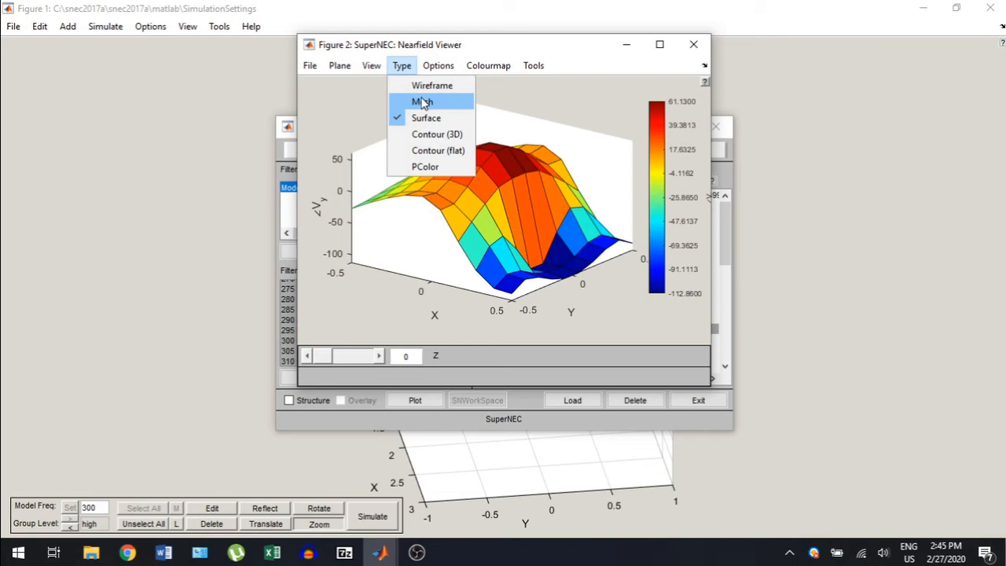
left_click(424, 166)
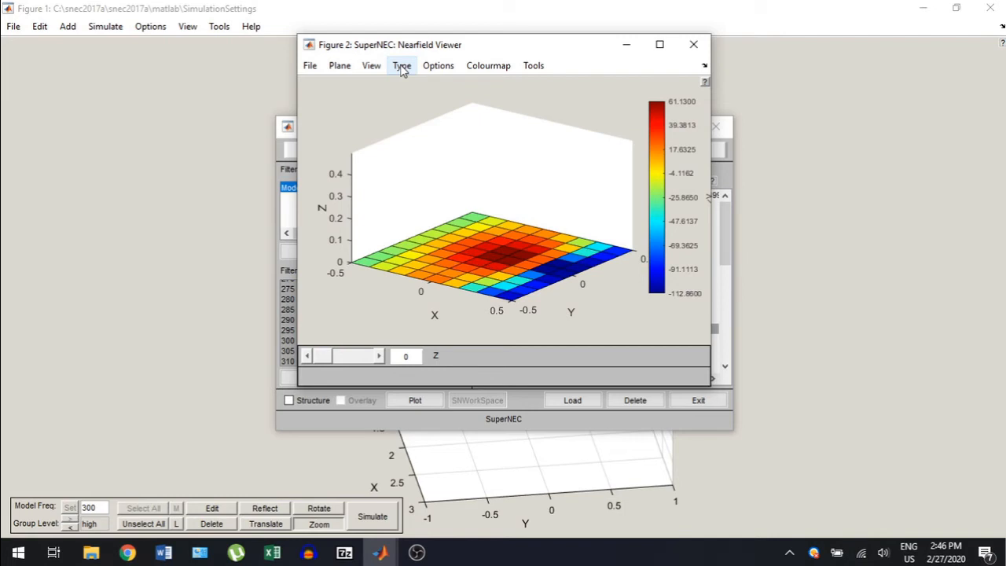
left_click(402, 68)
left_click(417, 168)
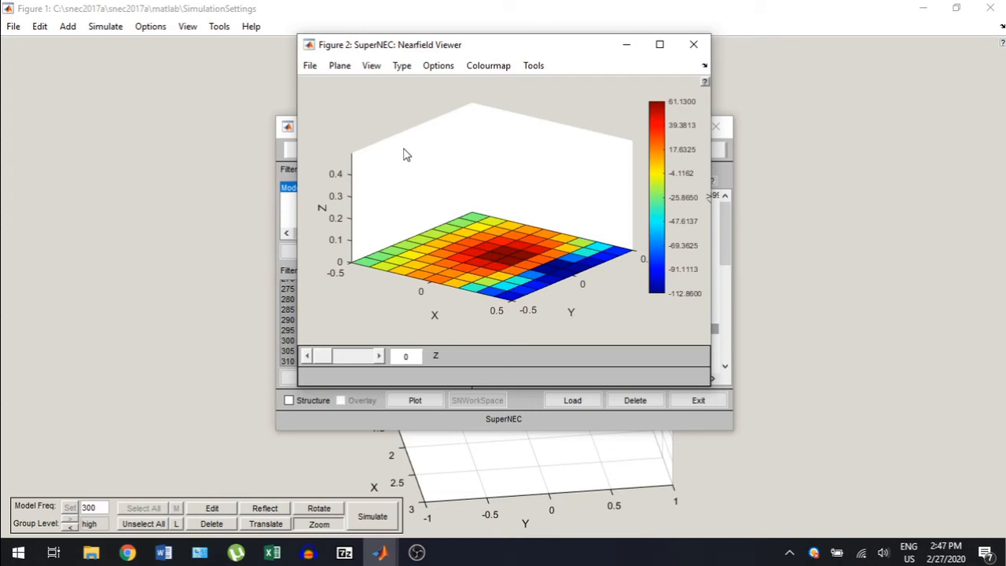
left_click(438, 66)
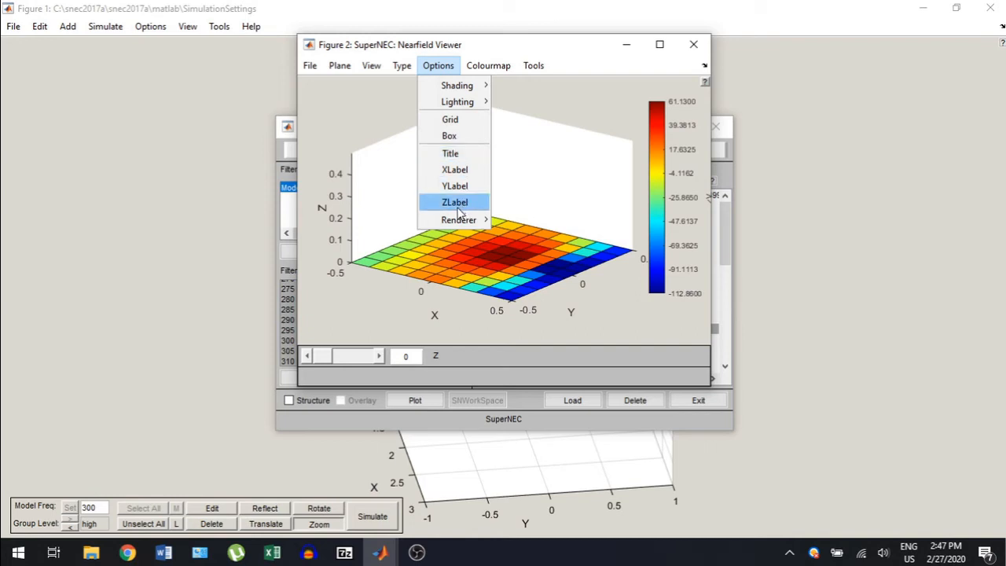
mouse_move(494, 67)
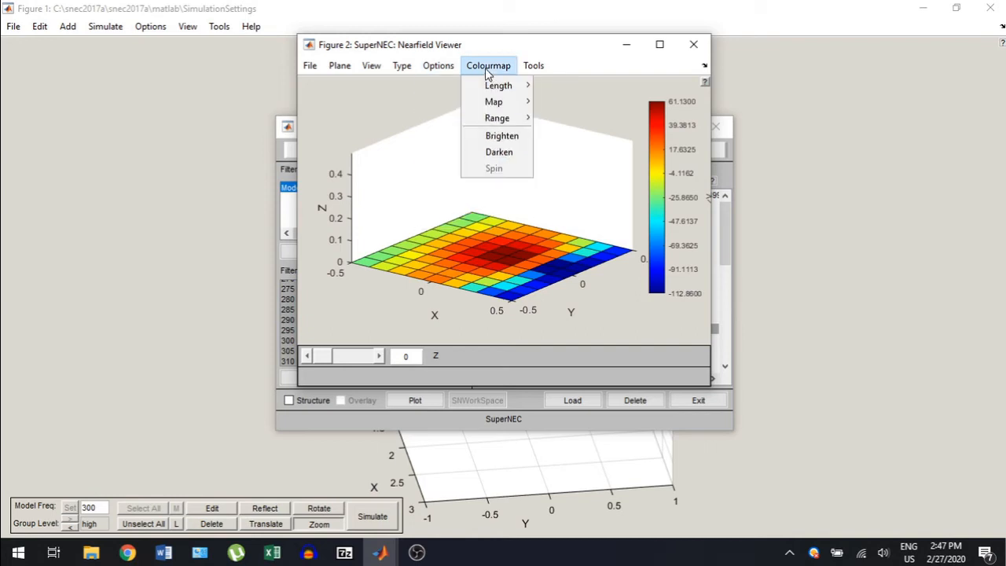
mouse_move(533, 68)
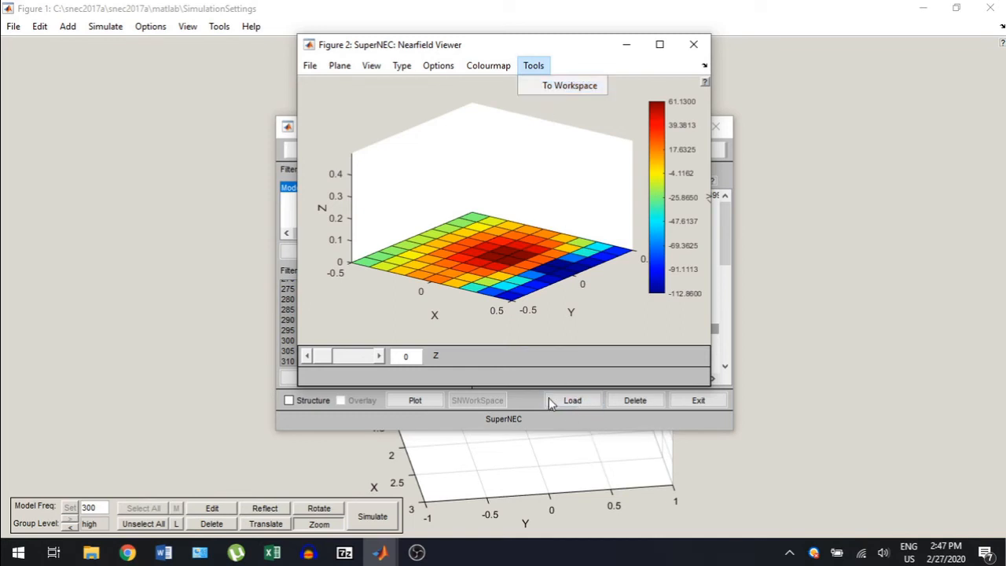
left_click(593, 174)
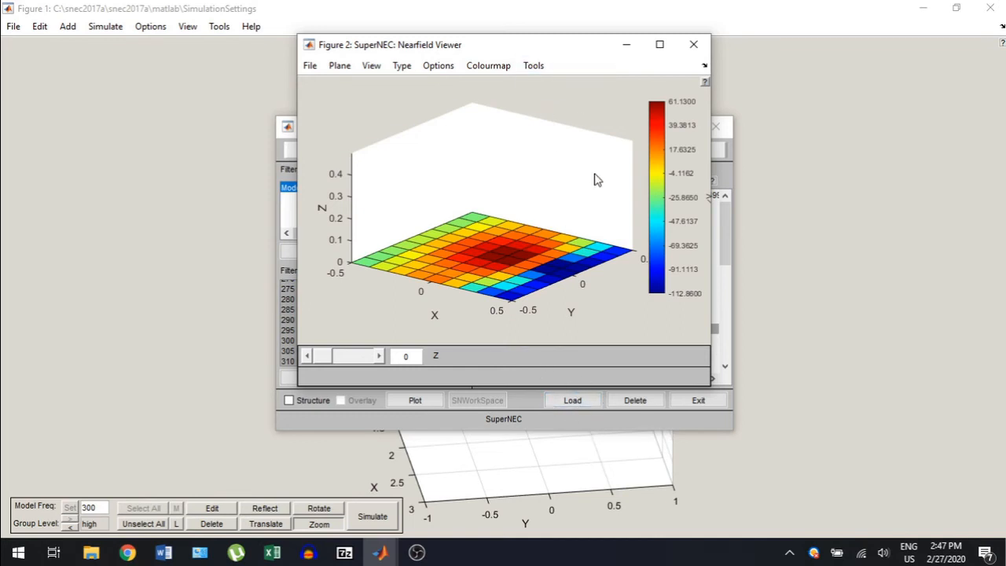
Close the near-field viewer and plot all available radiation pattern results with the structure included.
left_click_drag(496, 186, 441, 232)
left_click(694, 44)
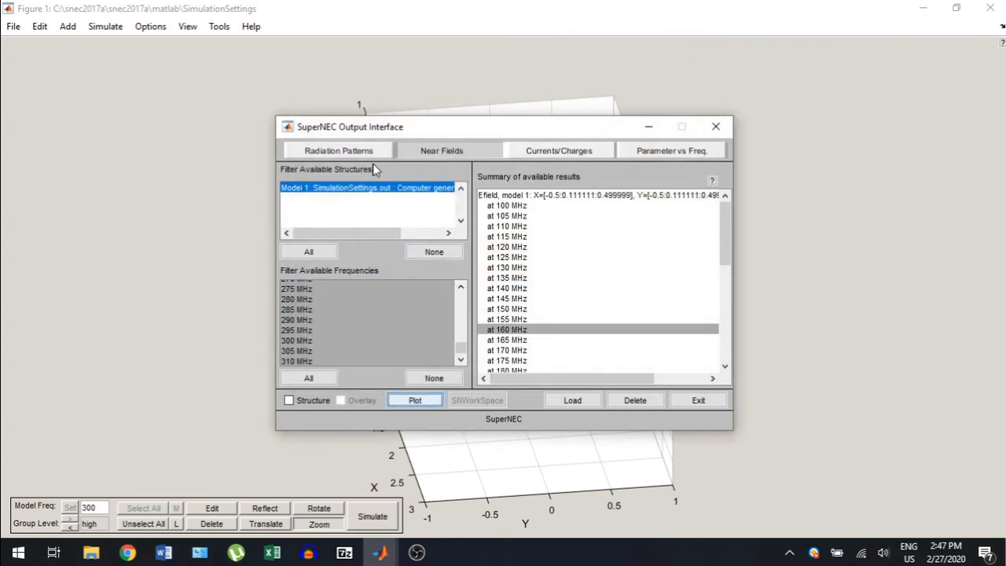
left_click(353, 151)
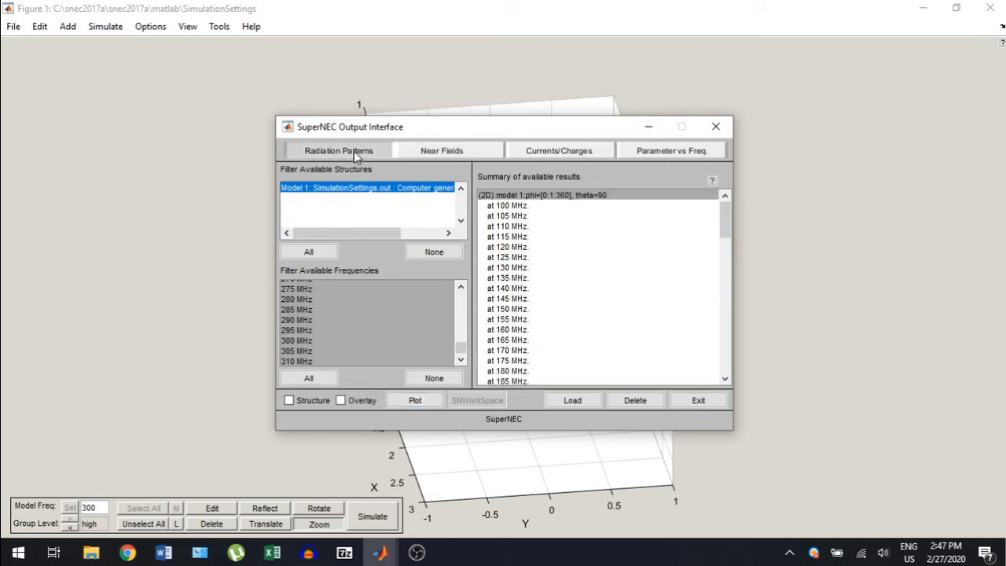
left_click(533, 290)
key("ctrl+a")
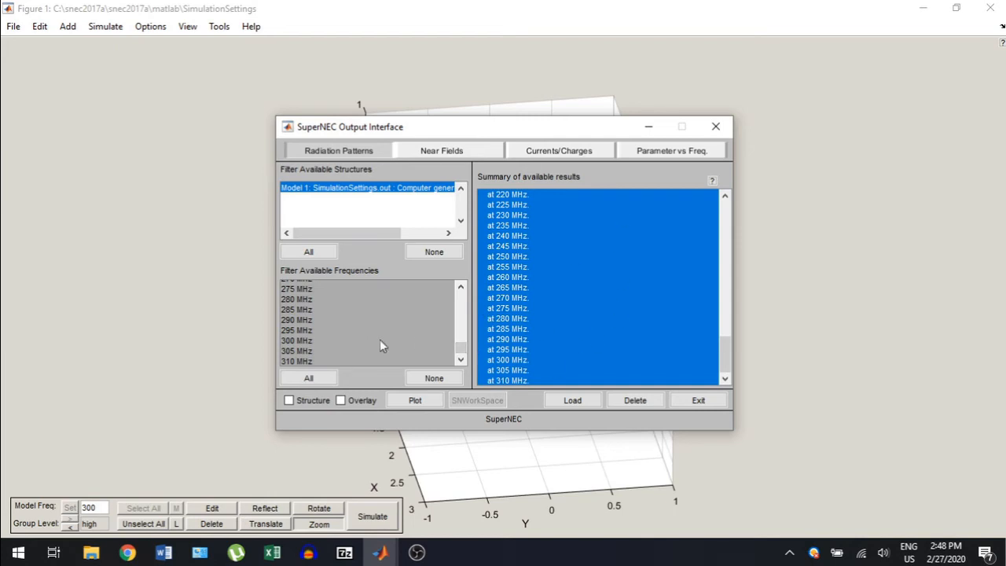
left_click(290, 400)
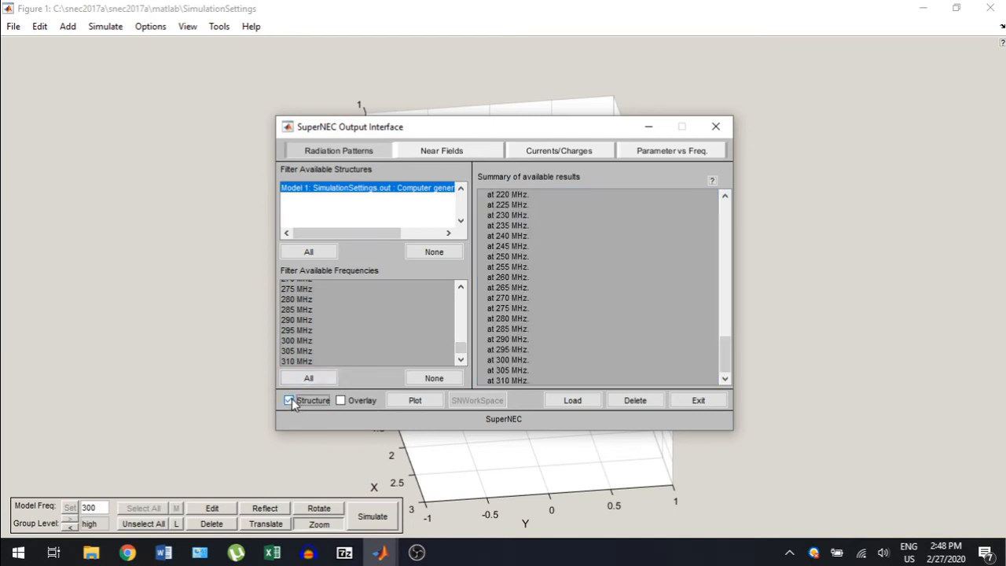
left_click(431, 403)
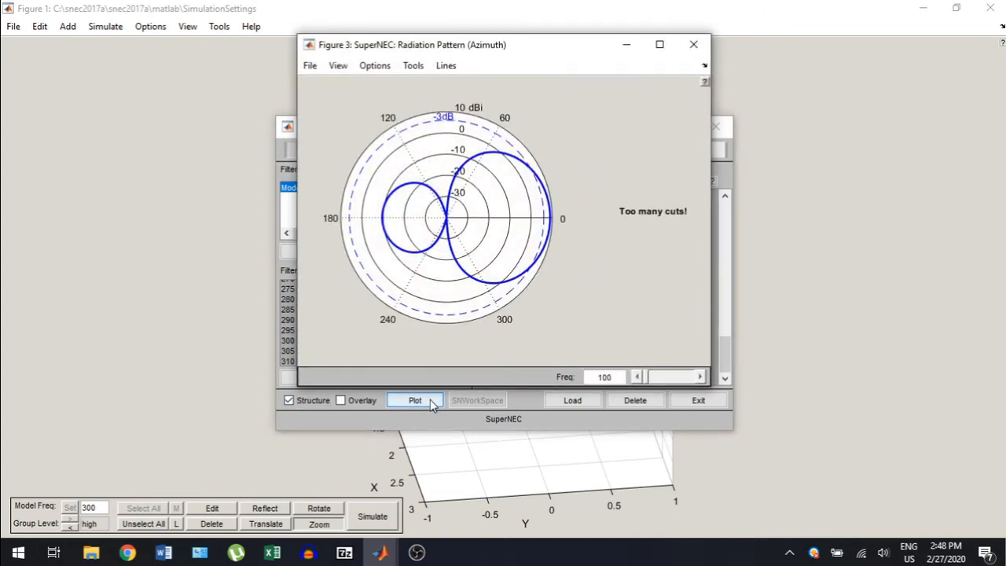
Step the azimuth radiation pattern through the frequencies from 100 to 170 MHz, and close that plot.
left_click(700, 377)
left_click(701, 377)
left_click(700, 377)
left_click(701, 378)
left_click(701, 377)
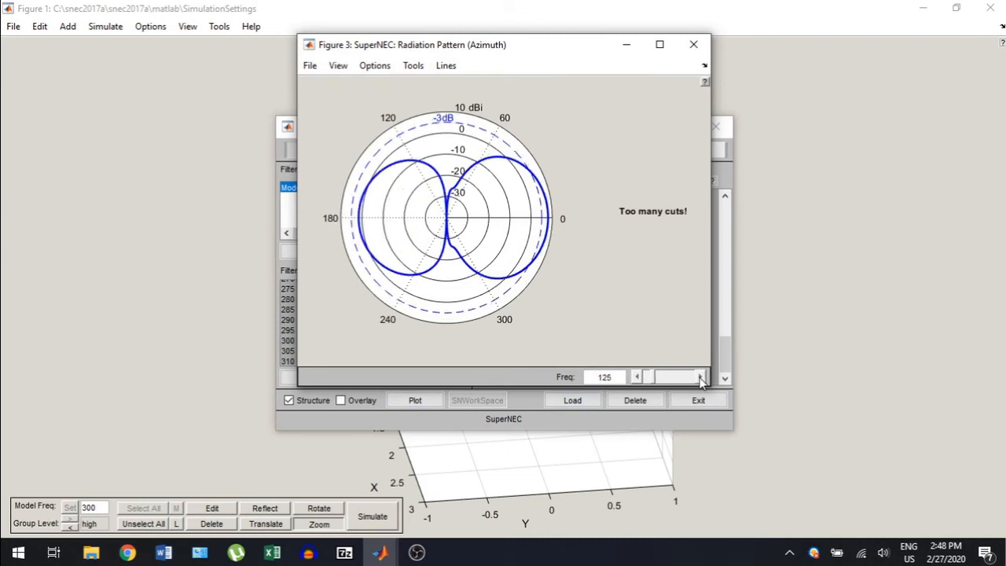
left_click(701, 377)
left_click(700, 377)
left_click(701, 378)
left_click(700, 377)
left_click(701, 377)
left_click(701, 377)
left_click(700, 377)
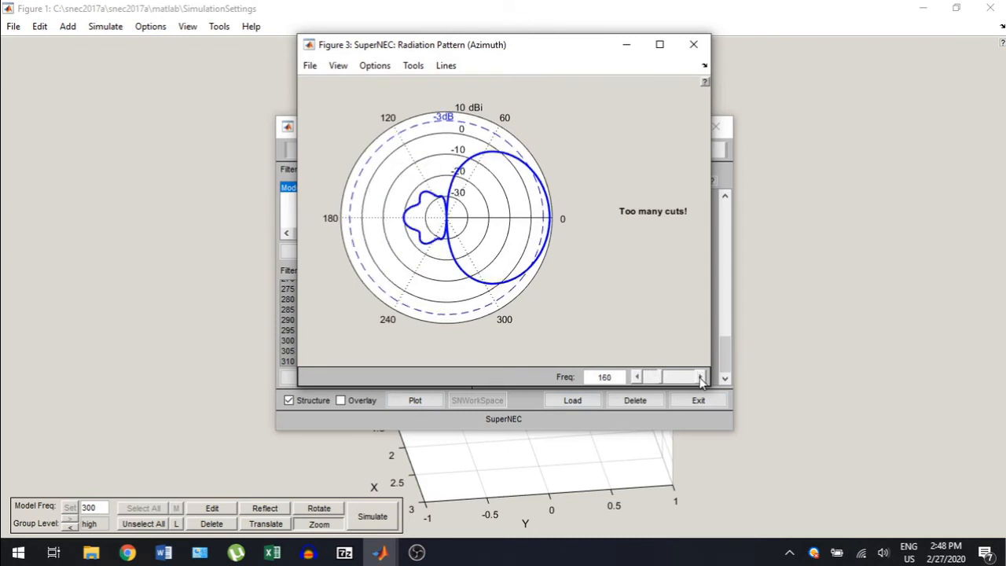
left_click(700, 377)
left_click(701, 377)
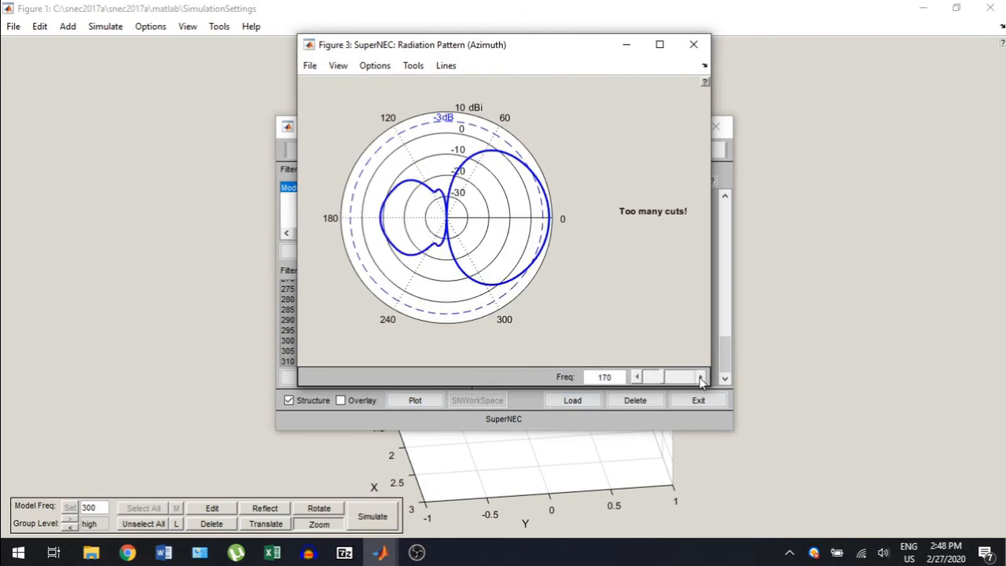
left_click(694, 42)
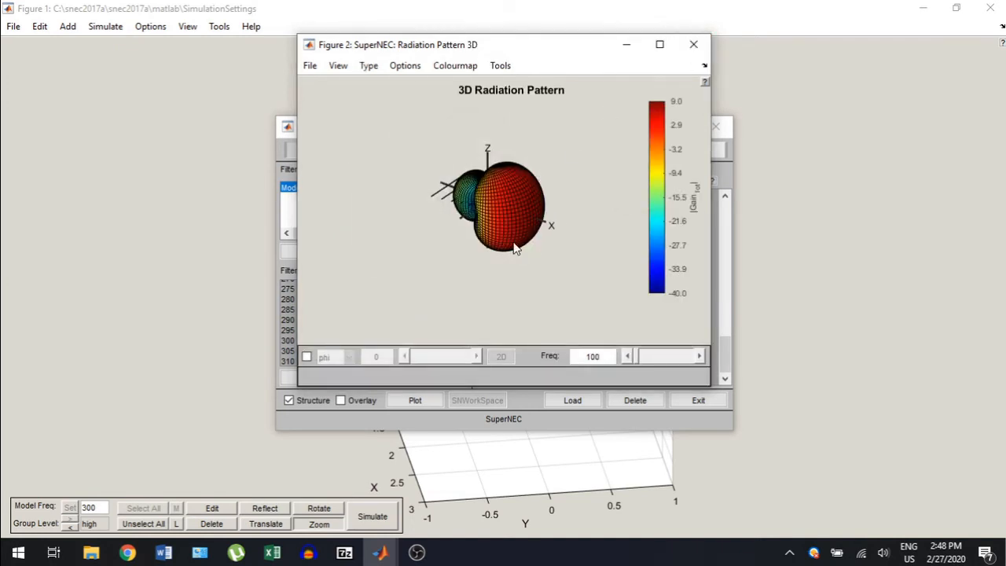
Maximize the 3D radiation pattern figure and examine the 100 MHz pattern from several angles.
left_click(660, 44)
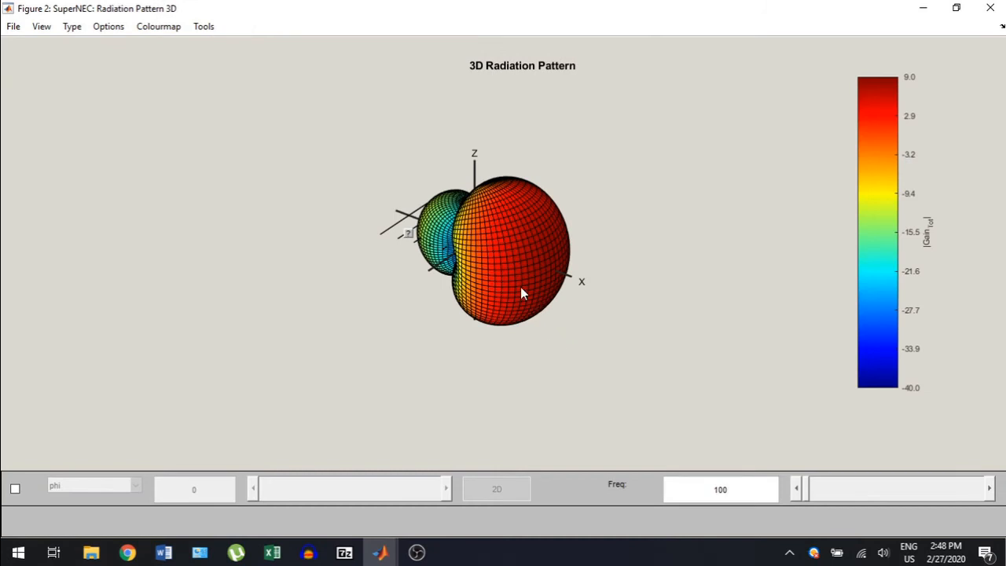
left_click_drag(529, 298, 458, 223)
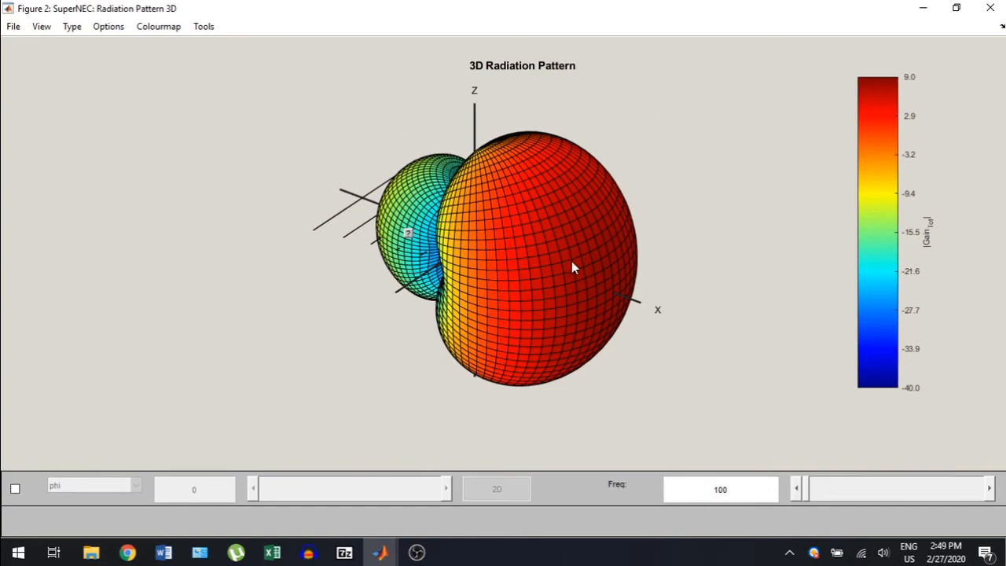
left_click_drag(573, 265, 361, 287)
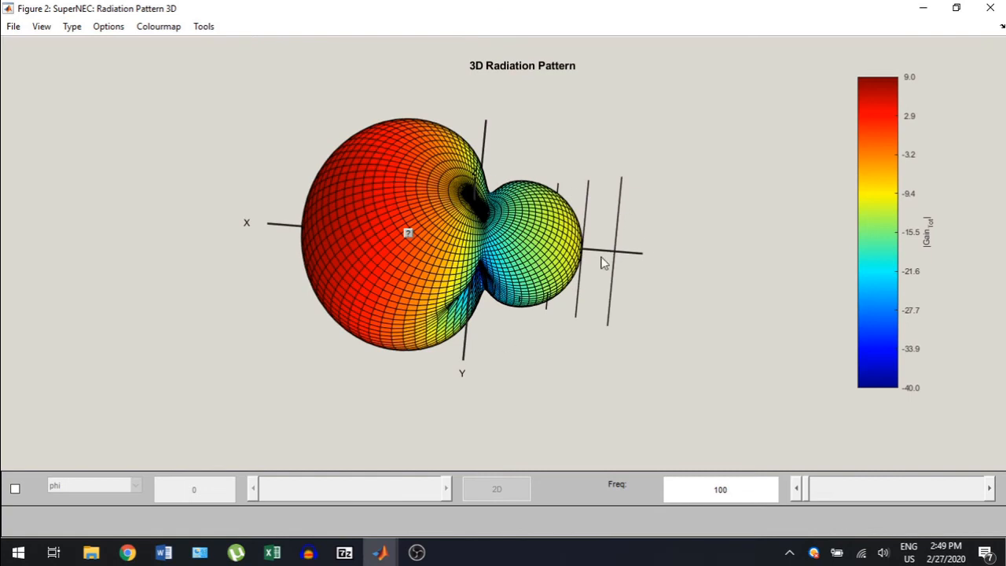
Step the 3D radiation pattern through the frequencies from 100 up to 280 MHz.
left_click(990, 490)
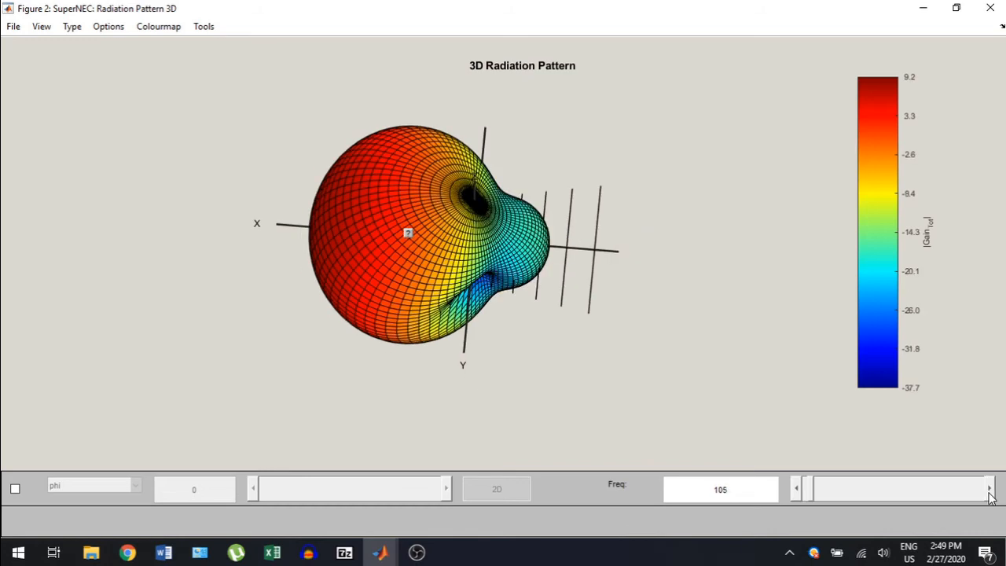
left_click(989, 489)
left_click(990, 490)
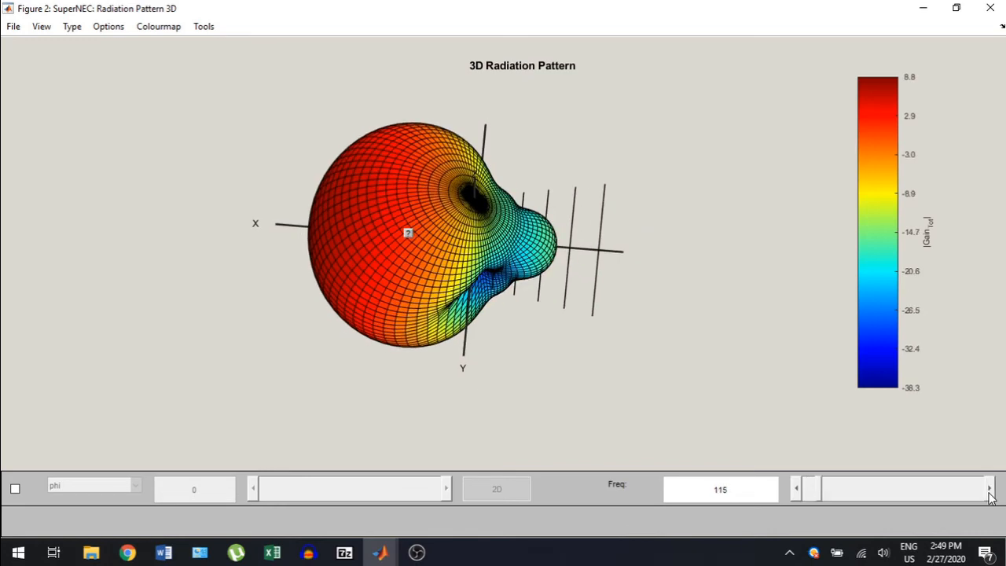
left_click(990, 490)
left_click(990, 489)
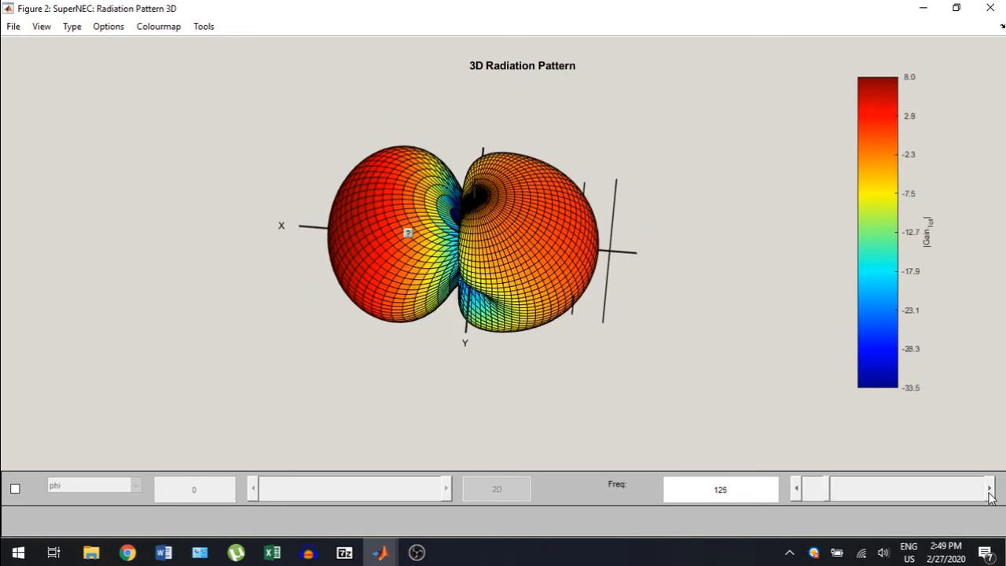
left_click(990, 490)
left_click(990, 490)
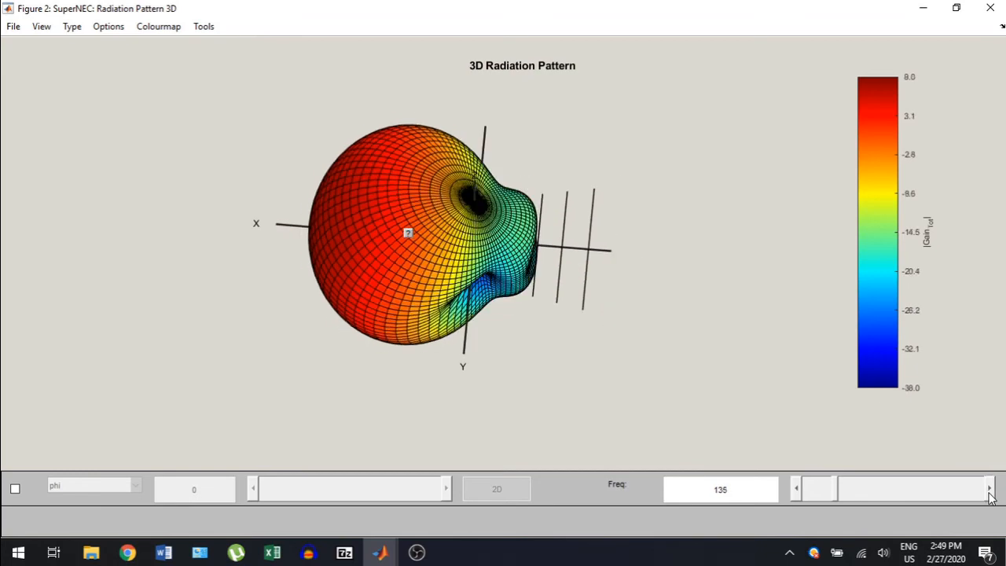
left_click(990, 490)
left_click(990, 490)
left_click(990, 490)
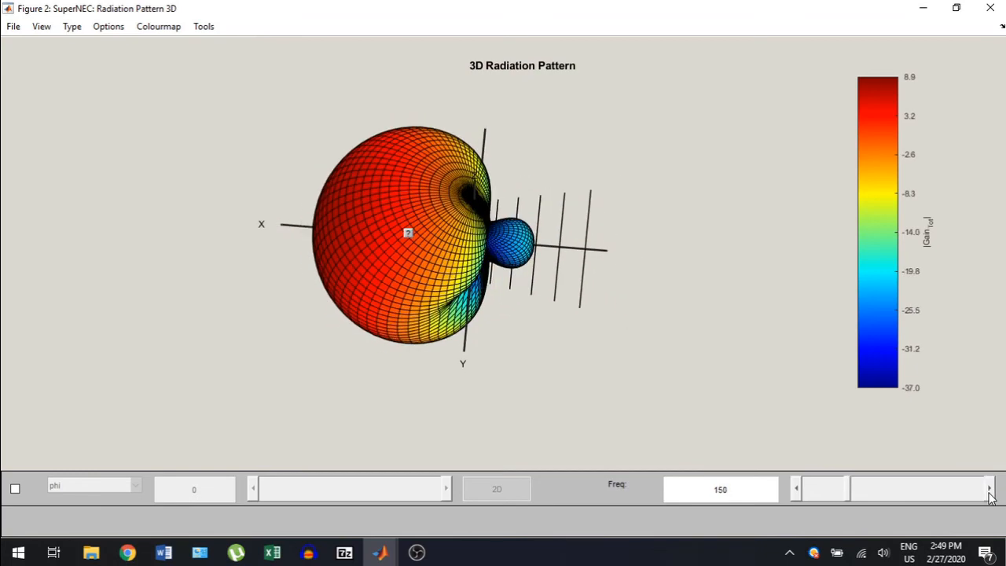
left_click(990, 490)
left_click(990, 489)
left_click(990, 490)
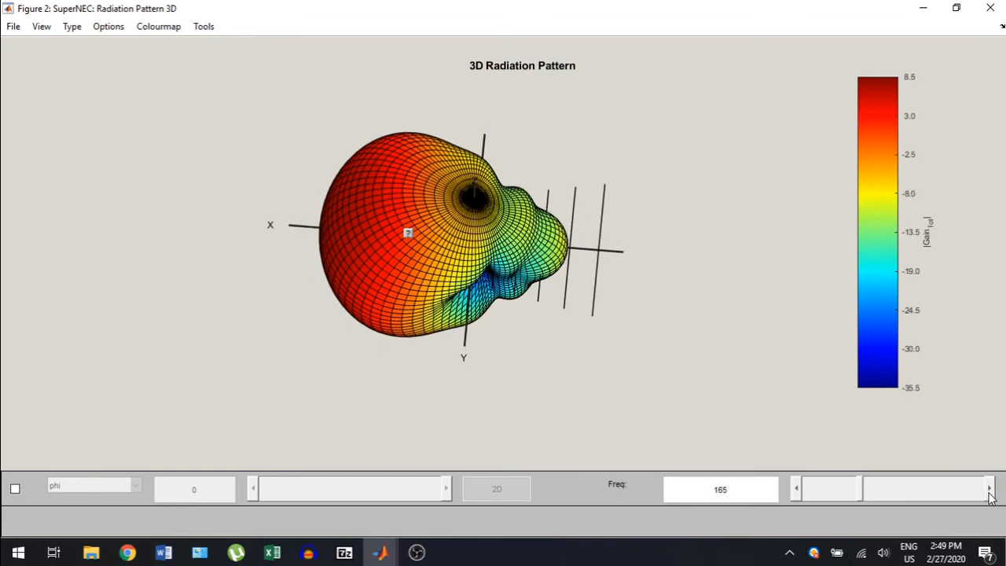
left_click(989, 490)
left_click(989, 489)
left_click(990, 489)
left_click(989, 490)
left_click(990, 490)
left_click(990, 489)
left_click(990, 490)
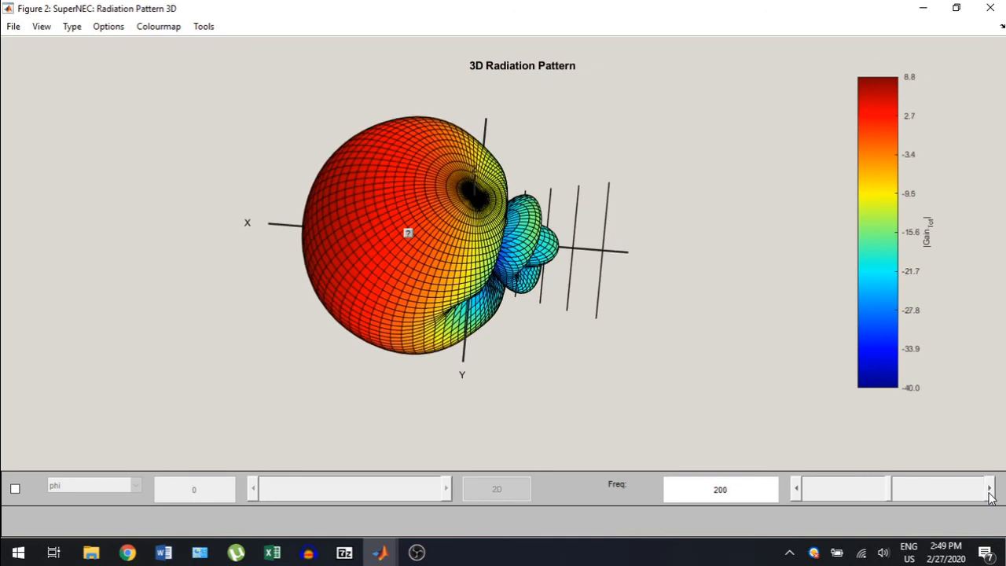
left_click(989, 490)
left_click(990, 489)
left_click(990, 490)
left_click(990, 490)
left_click(990, 490)
left_click(990, 490)
left_click(990, 490)
left_click(990, 490)
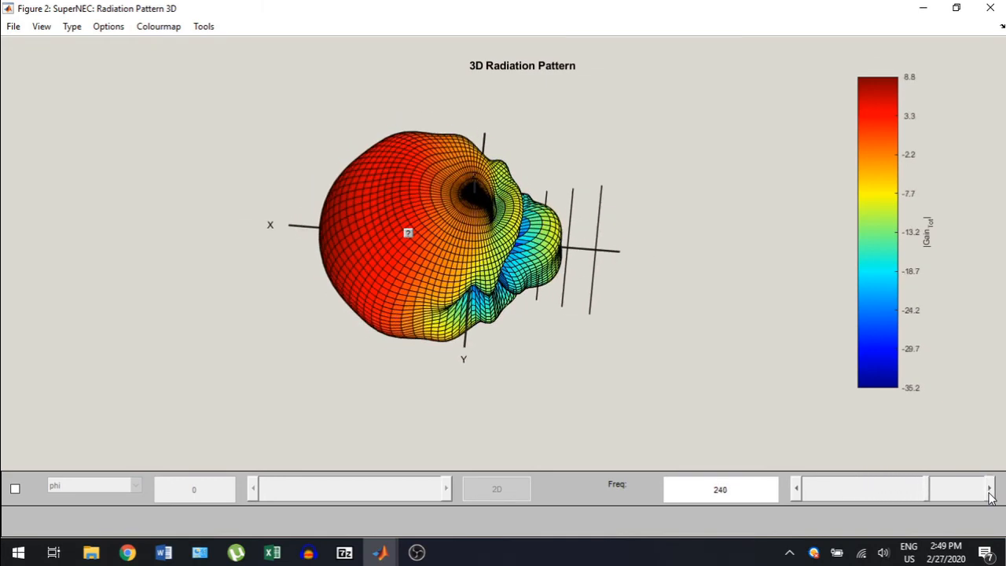
left_click(990, 489)
left_click(990, 490)
left_click(989, 489)
left_click(989, 490)
left_click(989, 489)
left_click(989, 490)
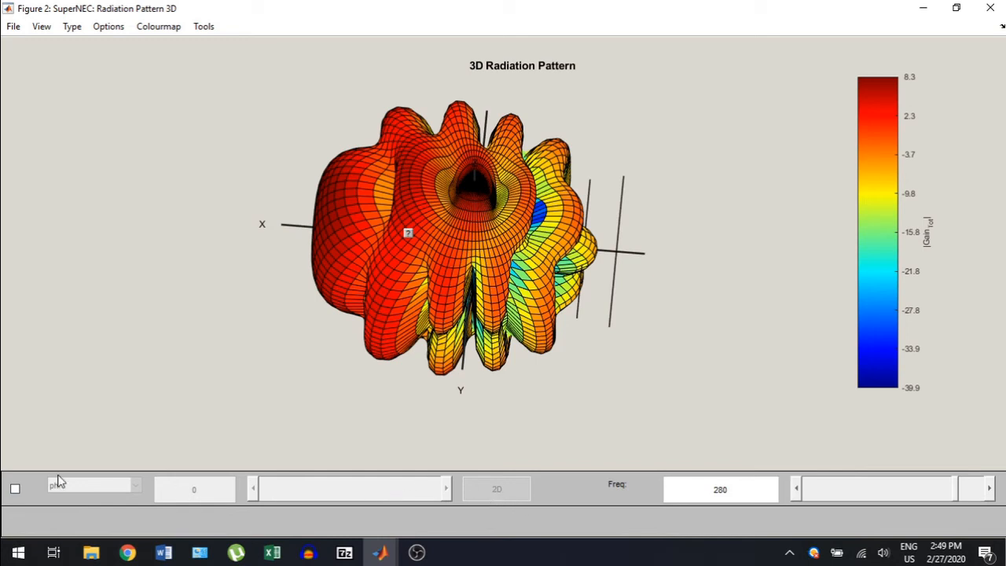
Enable the phi cut on the 280 MHz 3D pattern, examine it from several angles, and advance it to 360 degrees.
left_click(15, 491)
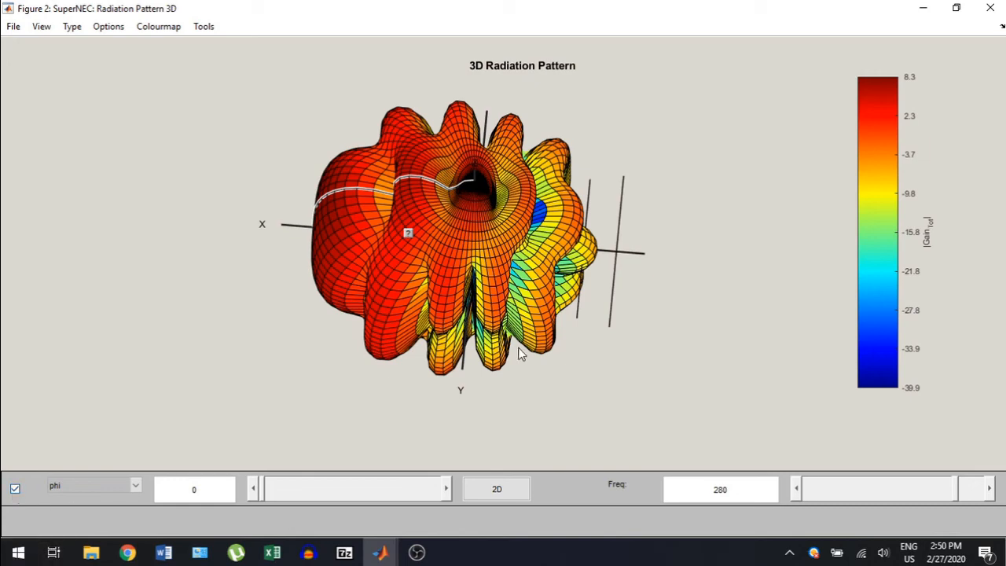
left_click_drag(494, 326, 501, 350)
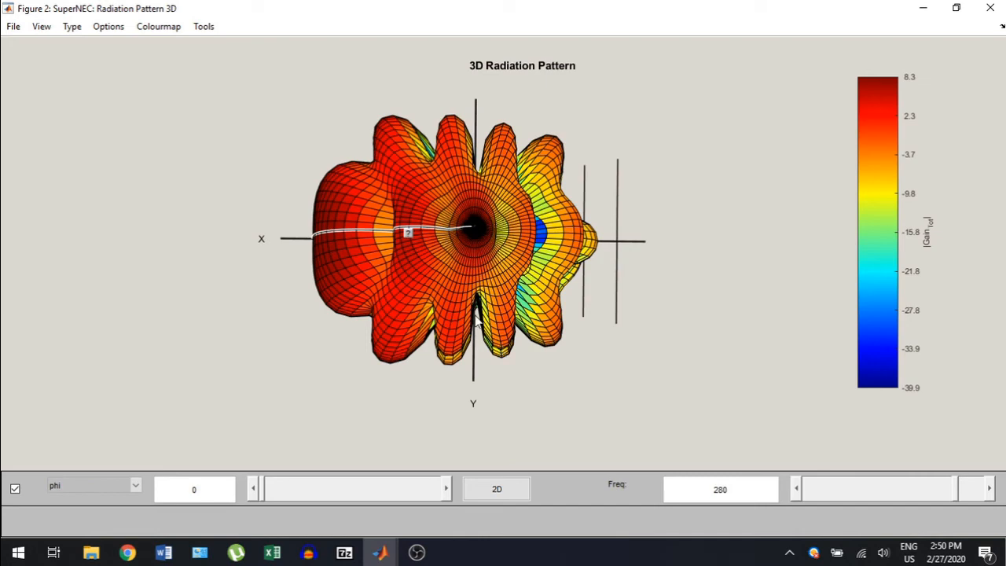
left_click_drag(480, 322, 466, 220)
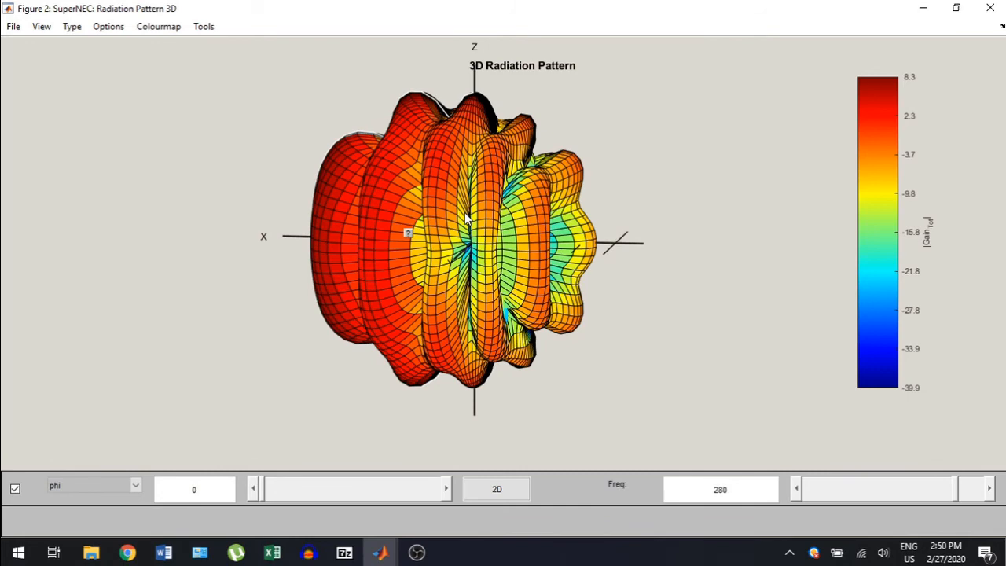
left_click_drag(466, 220, 467, 253)
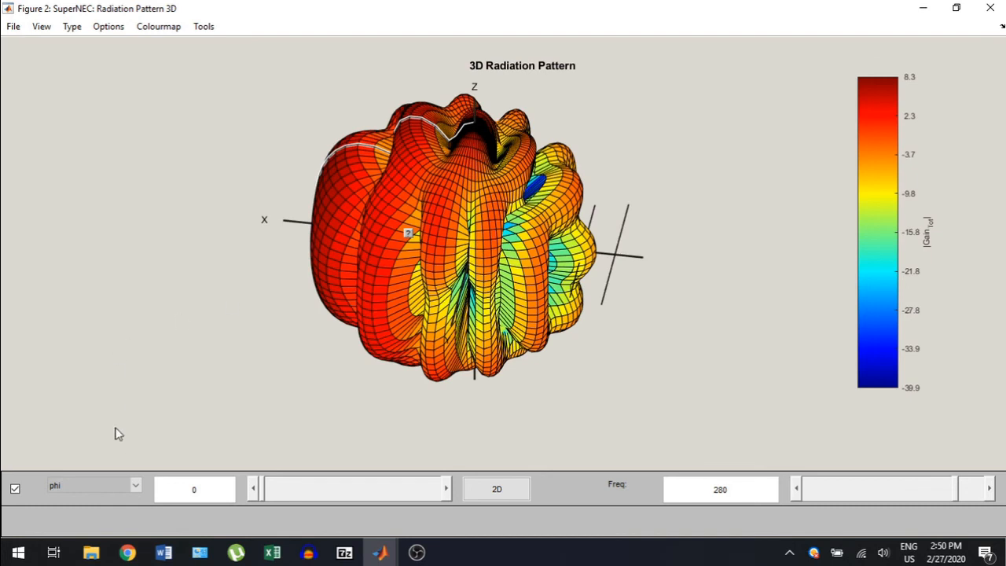
left_click_drag(370, 281, 494, 290)
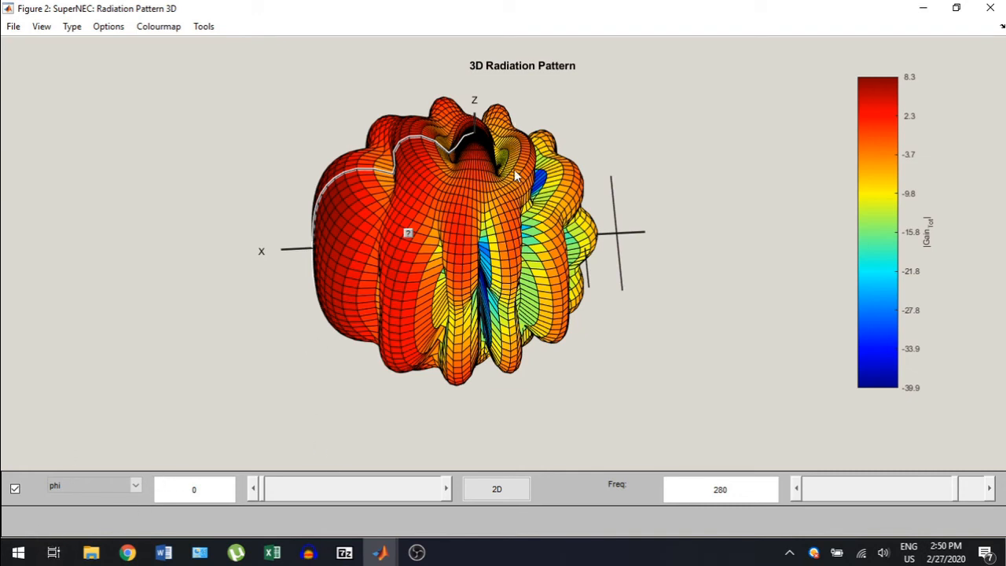
left_click(447, 492)
Switch the cut to theta at 80 degrees and view its 2D azimuth pattern.
left_click(135, 486)
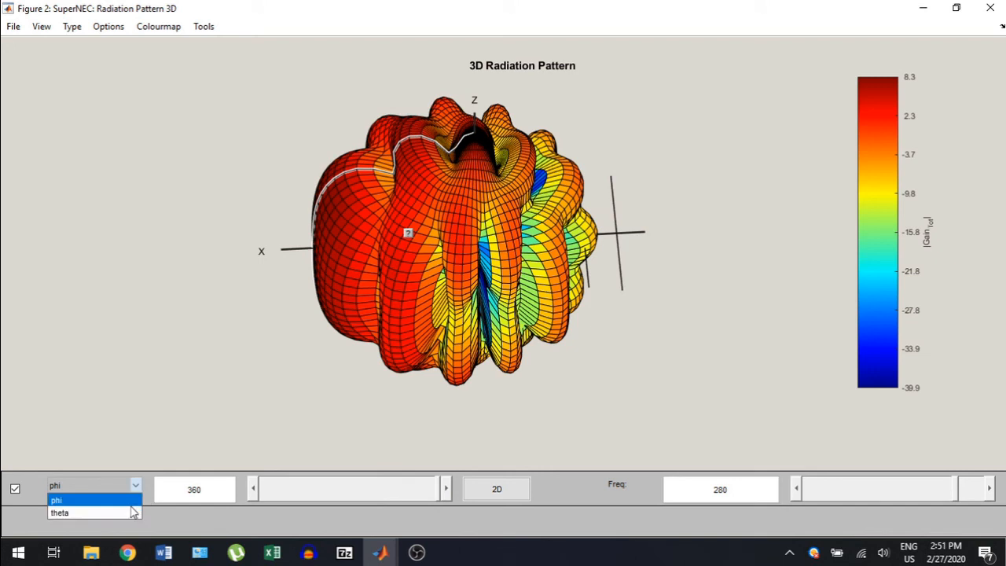
left_click(128, 513)
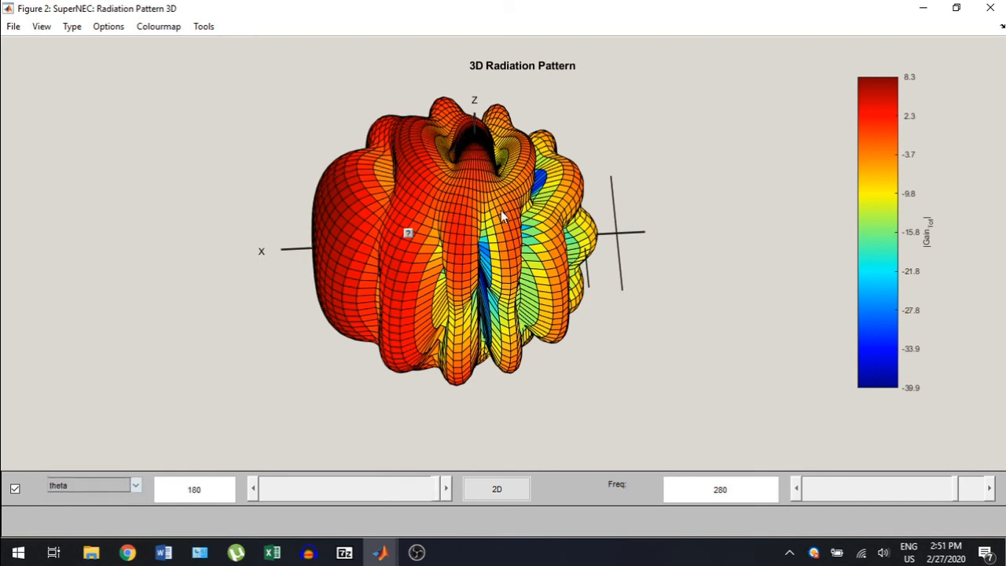
left_click(478, 239)
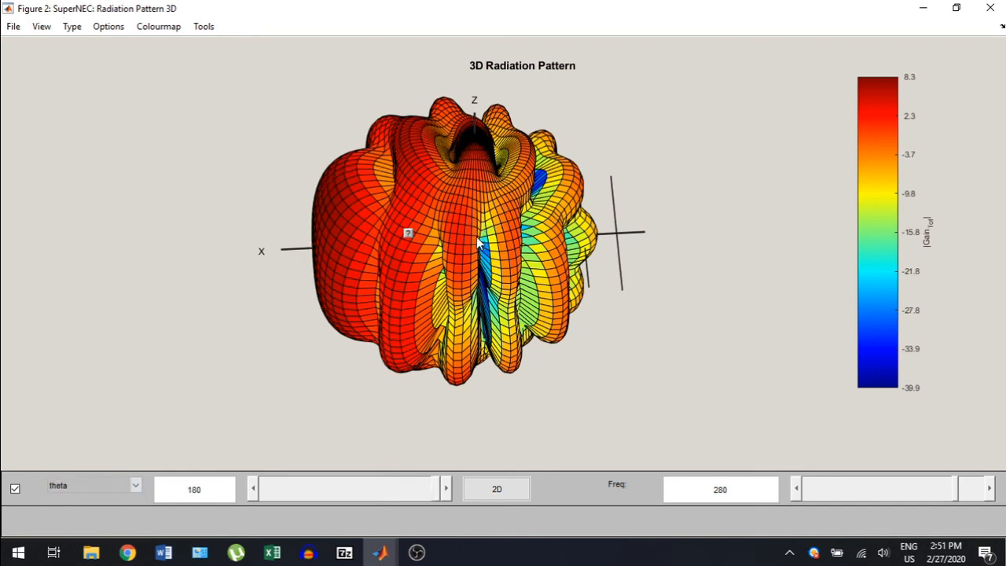
left_click_drag(479, 264, 480, 220)
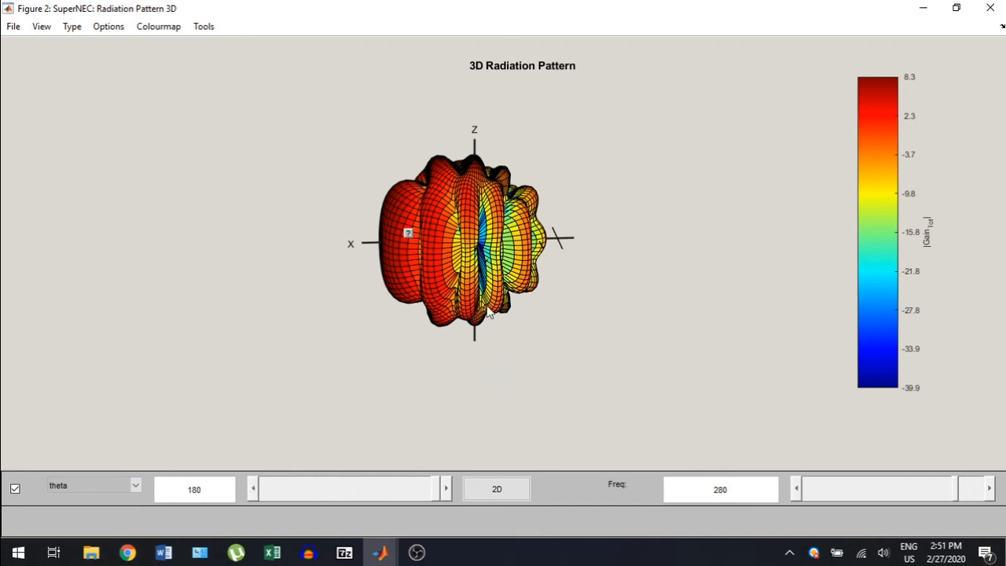
left_click_drag(253, 501, 254, 505)
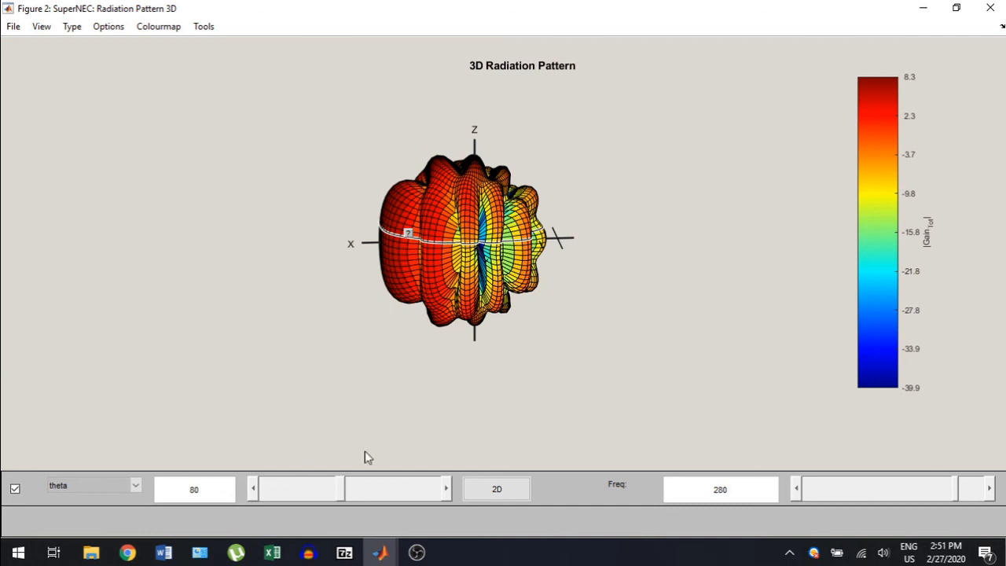
left_click(507, 492)
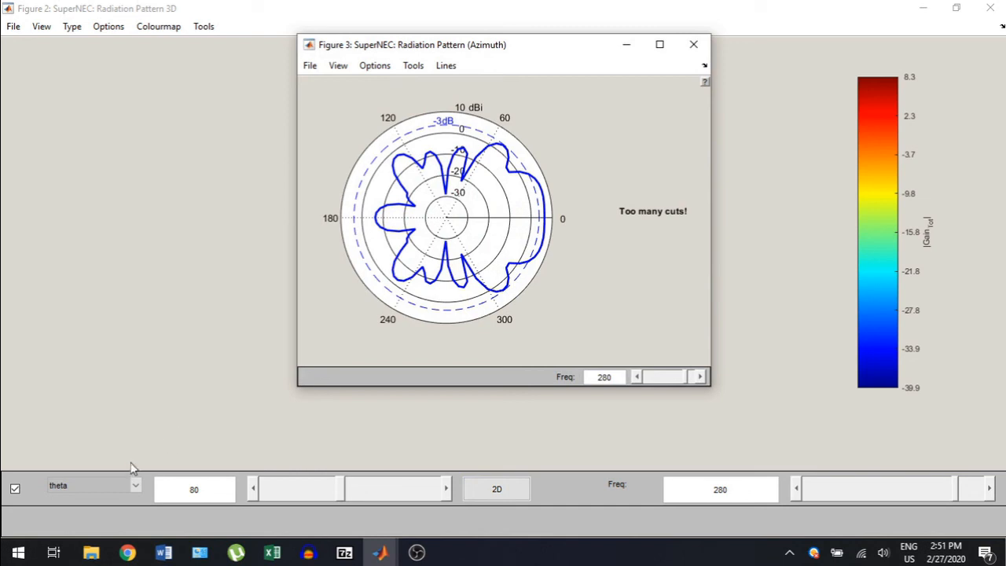
left_click(693, 45)
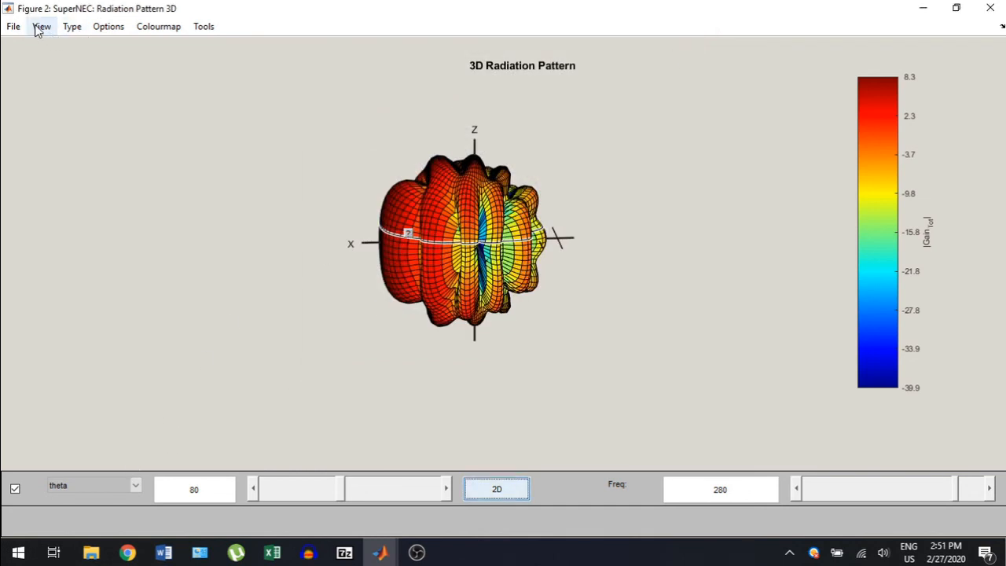
Exclude the phi range [0,90] and theta range [0,180] from the 280 MHz 3D pattern and examine the cutaway from several angles.
left_click(109, 28)
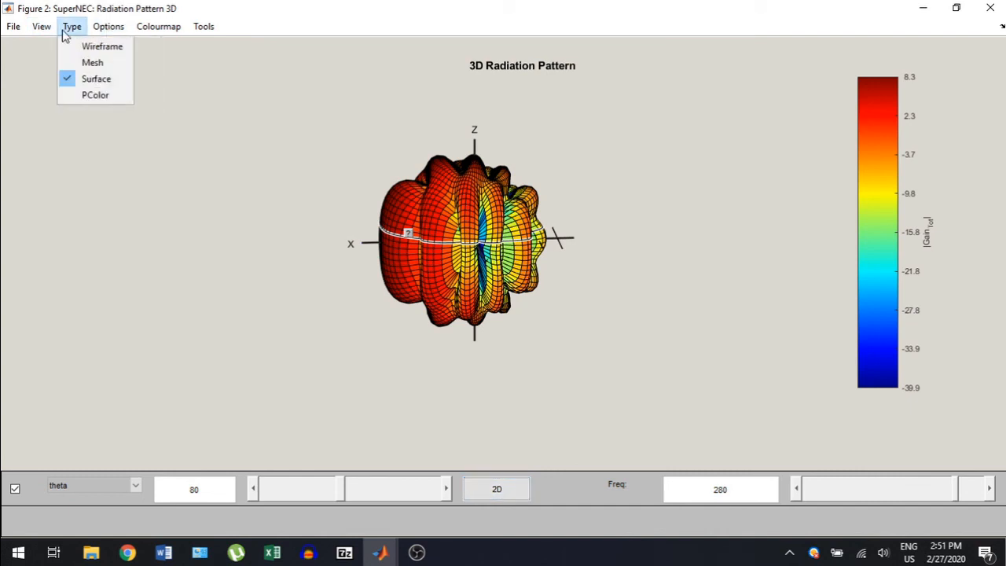
mouse_move(47, 26)
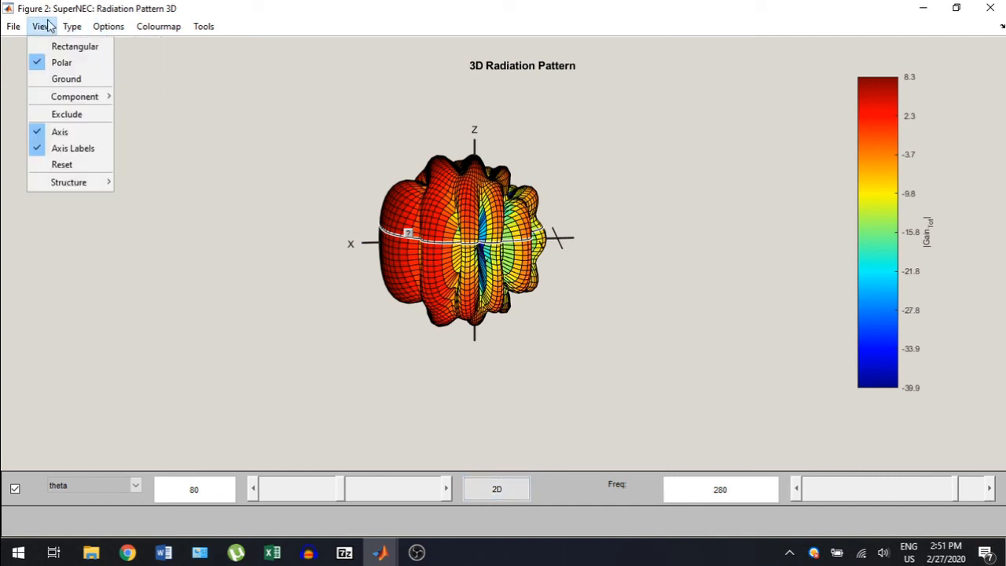
left_click(75, 116)
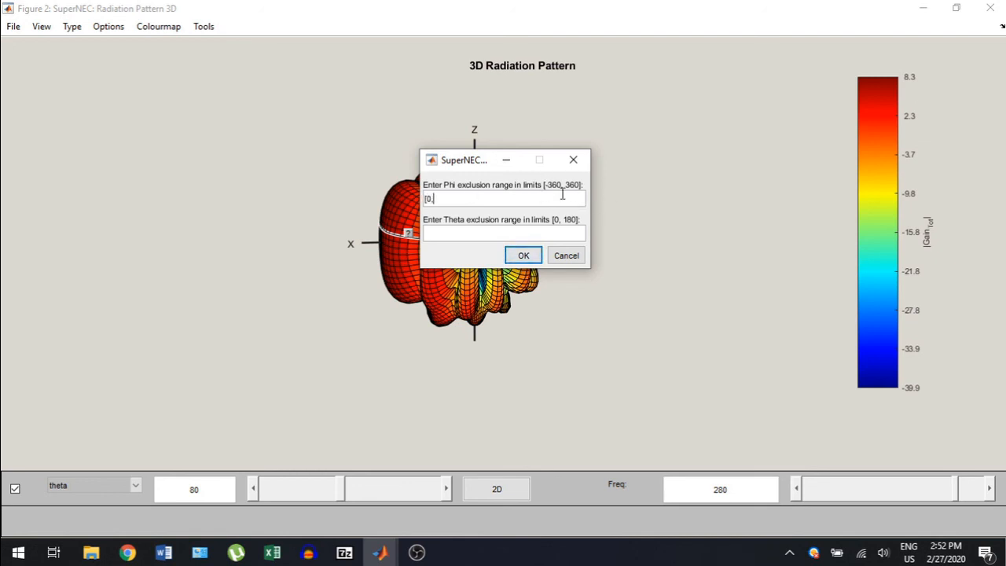
type("90]")
left_click(441, 230)
type("[0,180]")
left_click(539, 259)
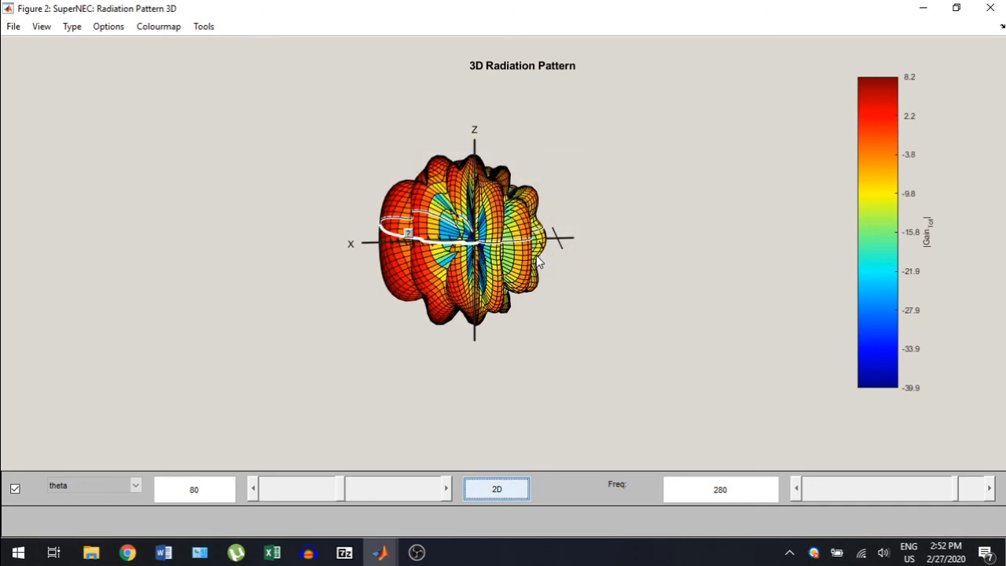
left_click_drag(461, 253, 521, 302)
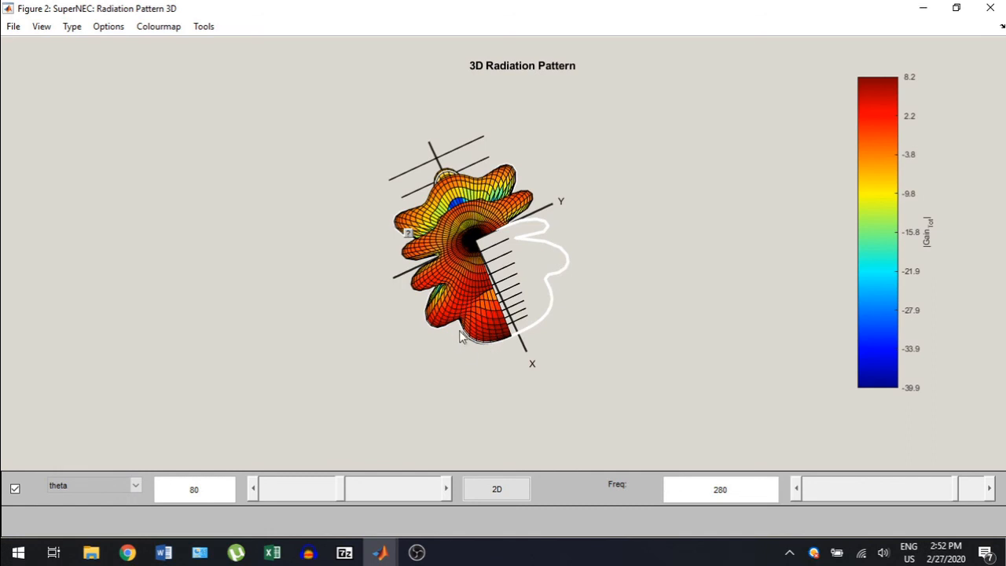
left_click_drag(461, 332, 362, 284)
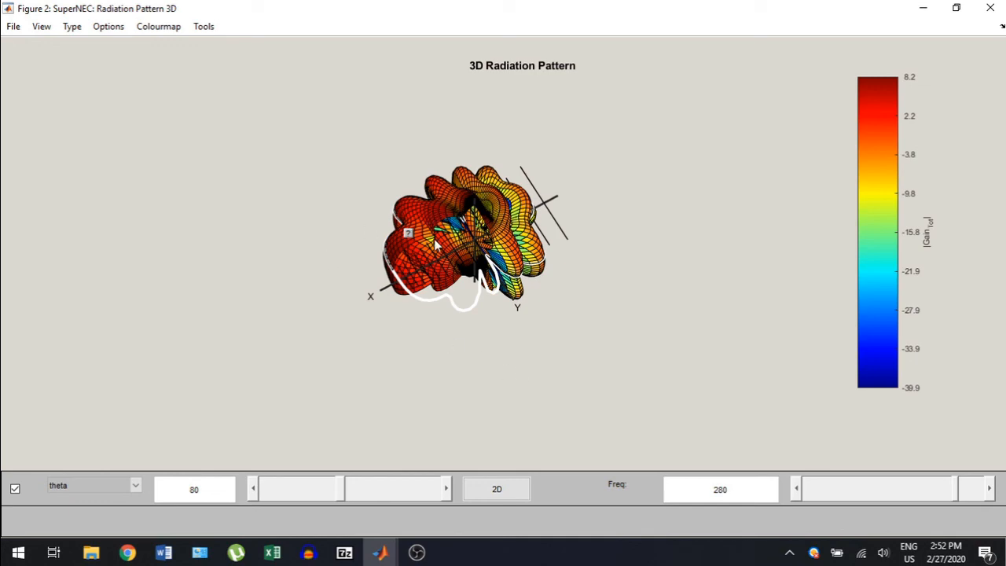
left_click_drag(438, 244, 592, 156)
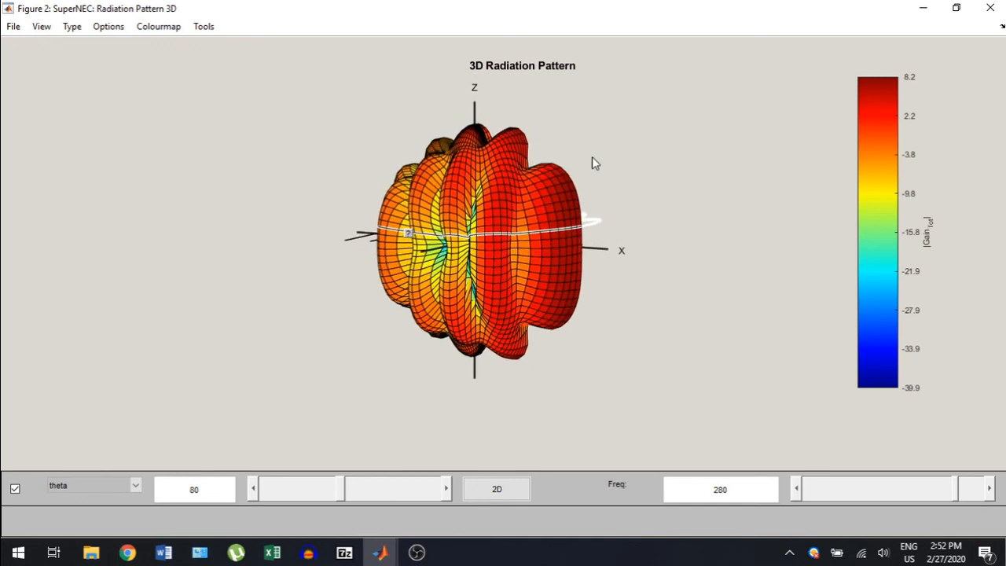
Close the 3D radiation pattern figure and select the 230 MHz entry in the summary of available radiation pattern results.
left_click(990, 8)
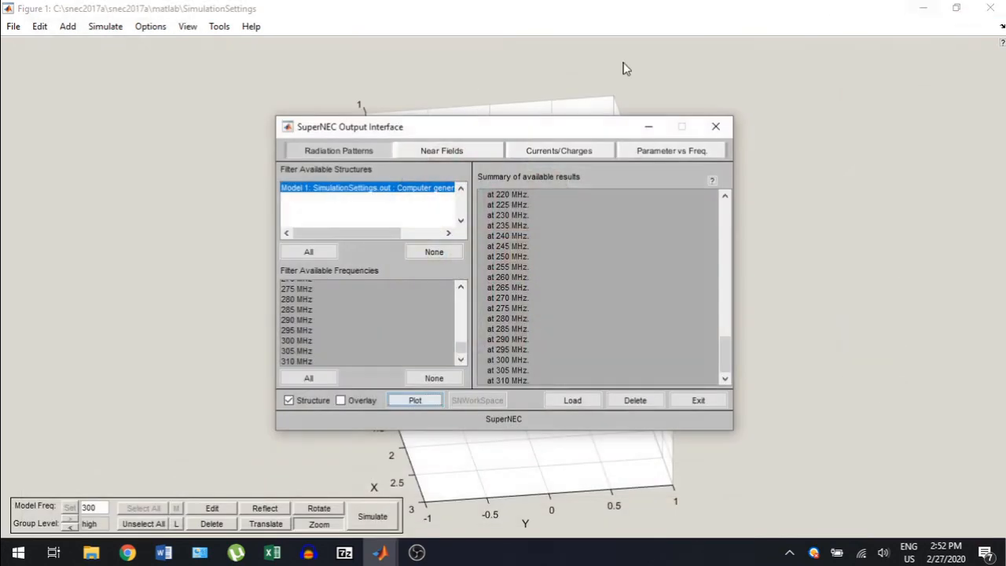
left_click(593, 276)
left_click(540, 216)
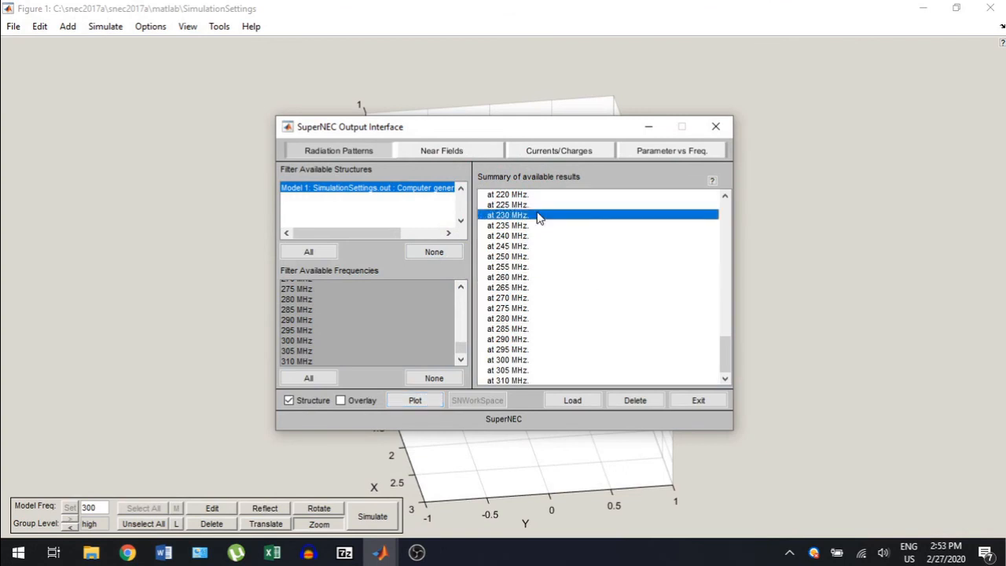